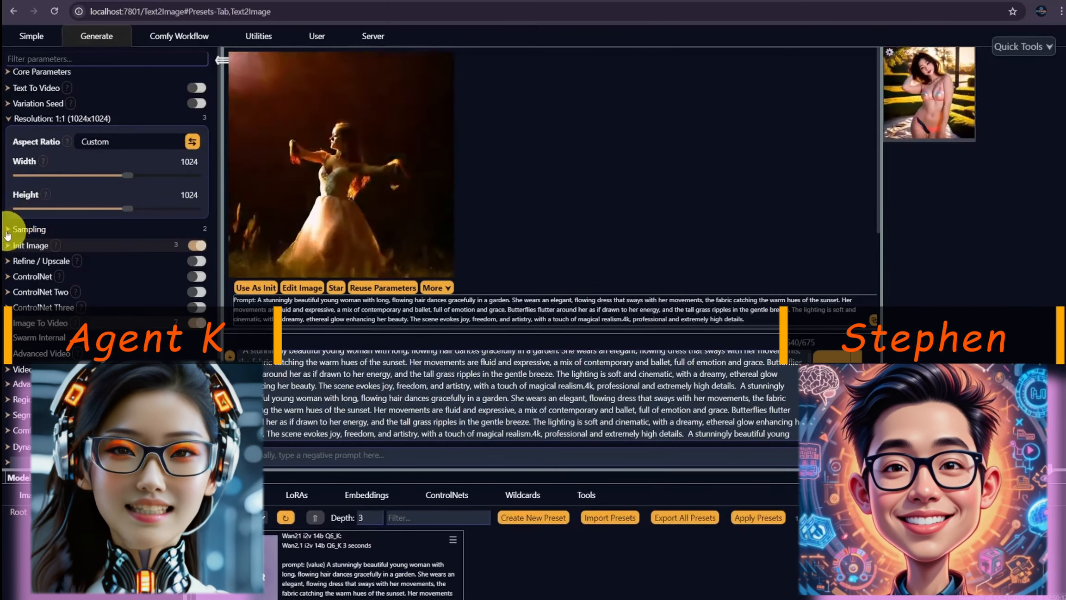
{"action": "left_click", "coordinate": [7, 229]}
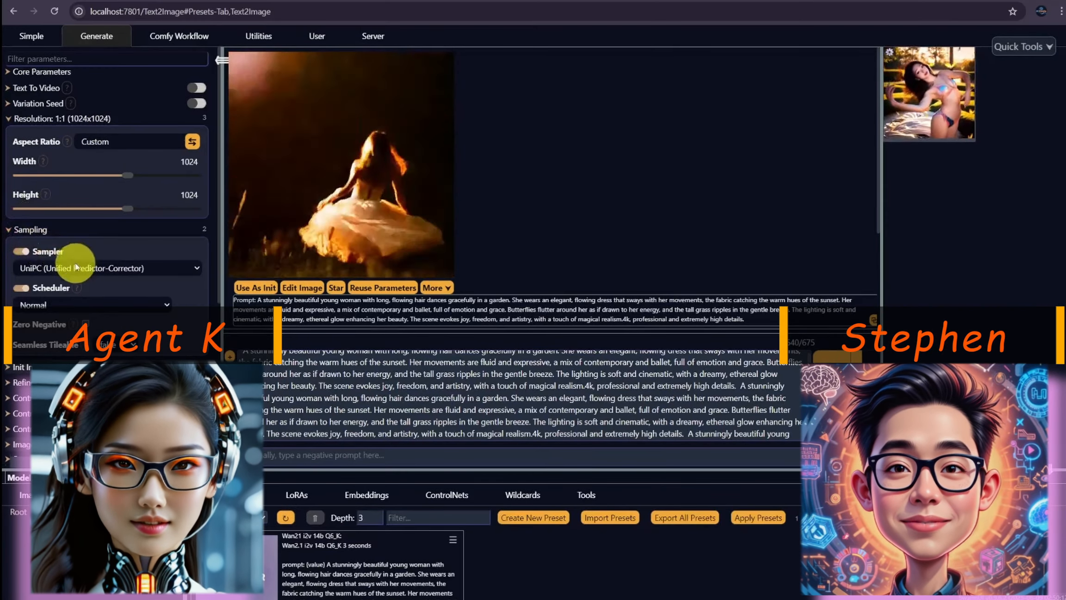
{"action": "scroll", "coordinate": [7, 245], "scroll_direction": "down", "scroll_amount": 2}
{"action": "left_click", "coordinate": [7, 253]}
{"action": "scroll", "coordinate": [7, 254], "scroll_direction": "down", "scroll_amount": 2}
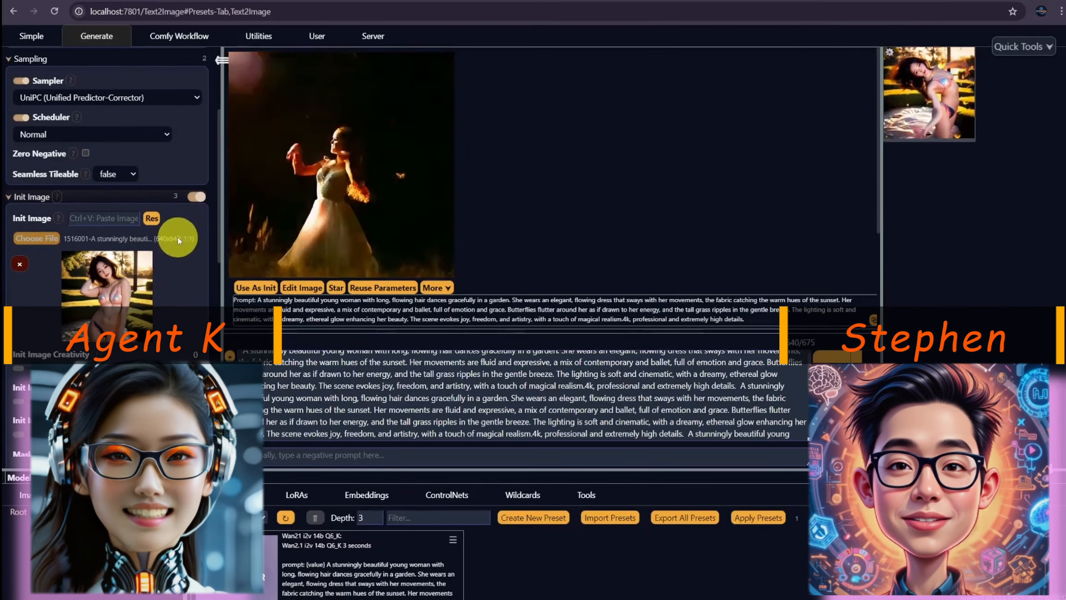
{"action": "scroll", "coordinate": [106, 208], "scroll_direction": "down", "scroll_amount": 5}
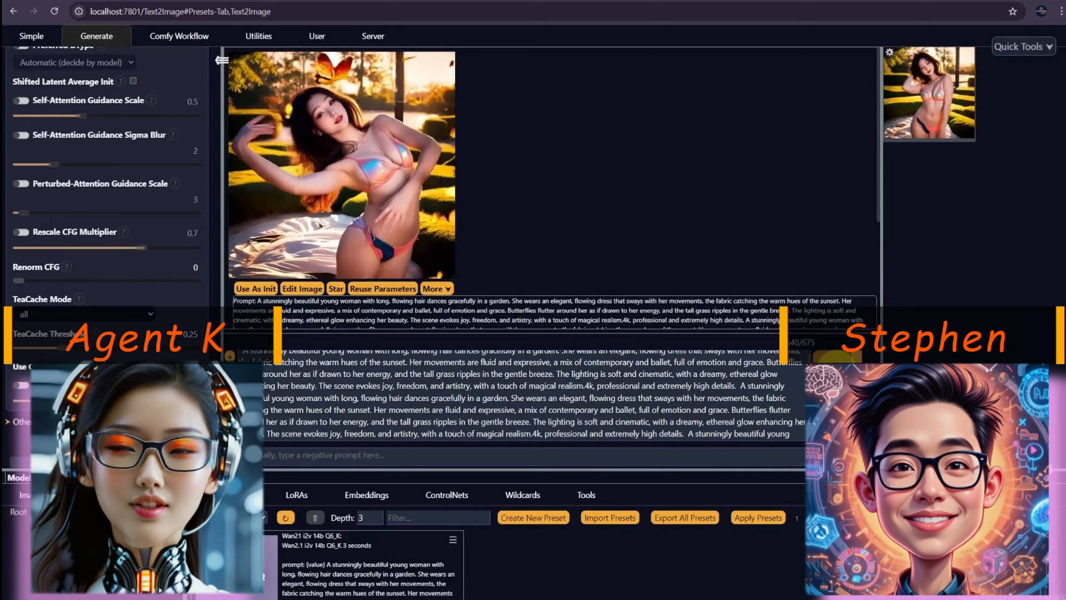
{"action": "left_click", "coordinate": [424, 218]}
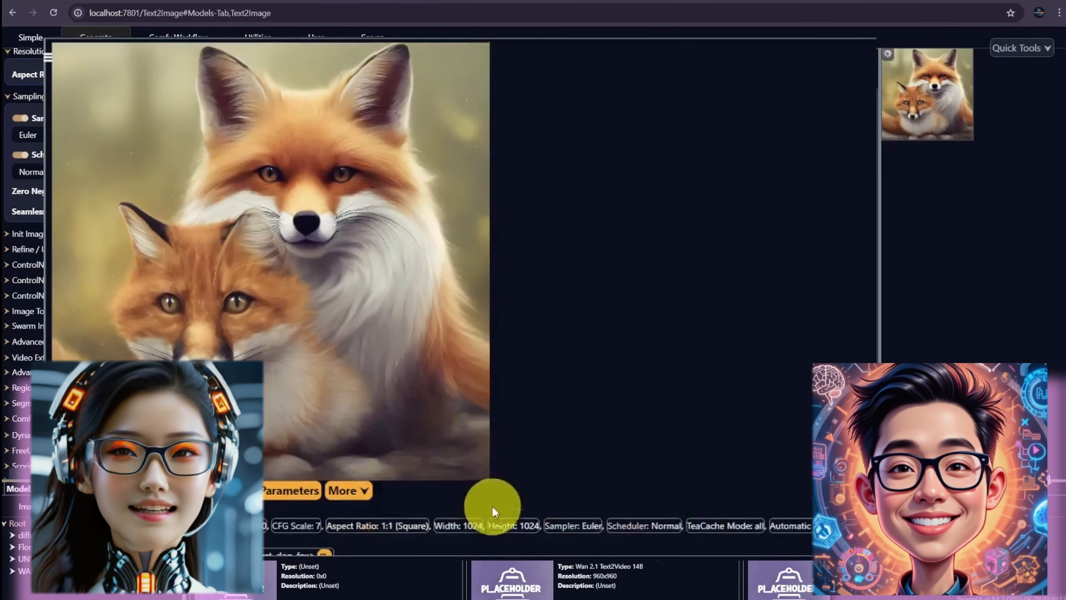
{"action": "scroll", "coordinate": [493, 506], "scroll_direction": "down", "scroll_amount": 2}
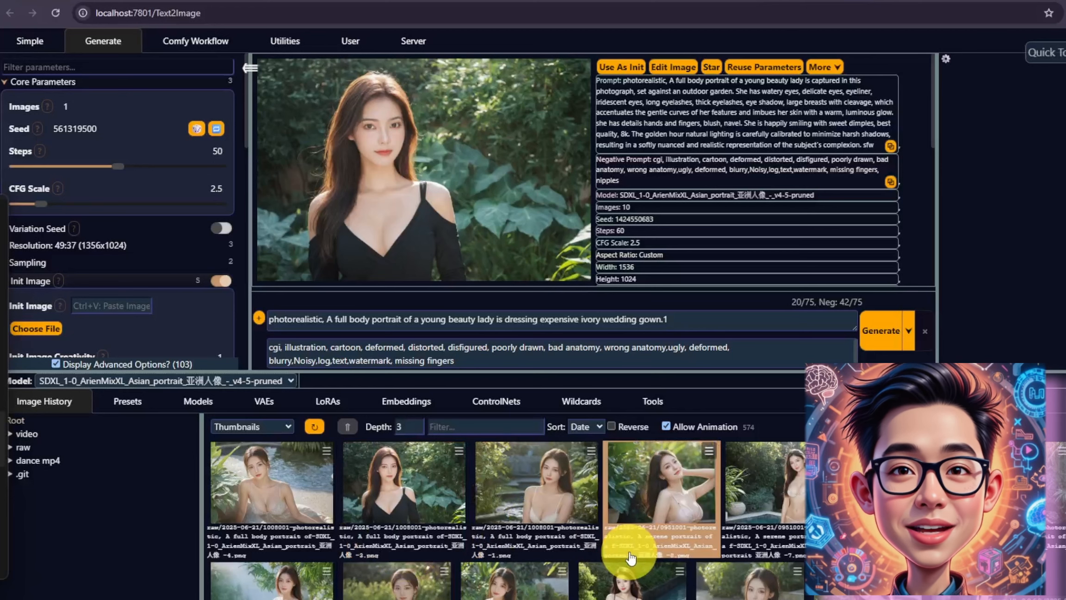
Choose the image of the woman in a black dress by the water from the history, set it as init image and open it for editing
{"action": "scroll", "coordinate": [532, 532], "scroll_direction": "down", "scroll_amount": 1}
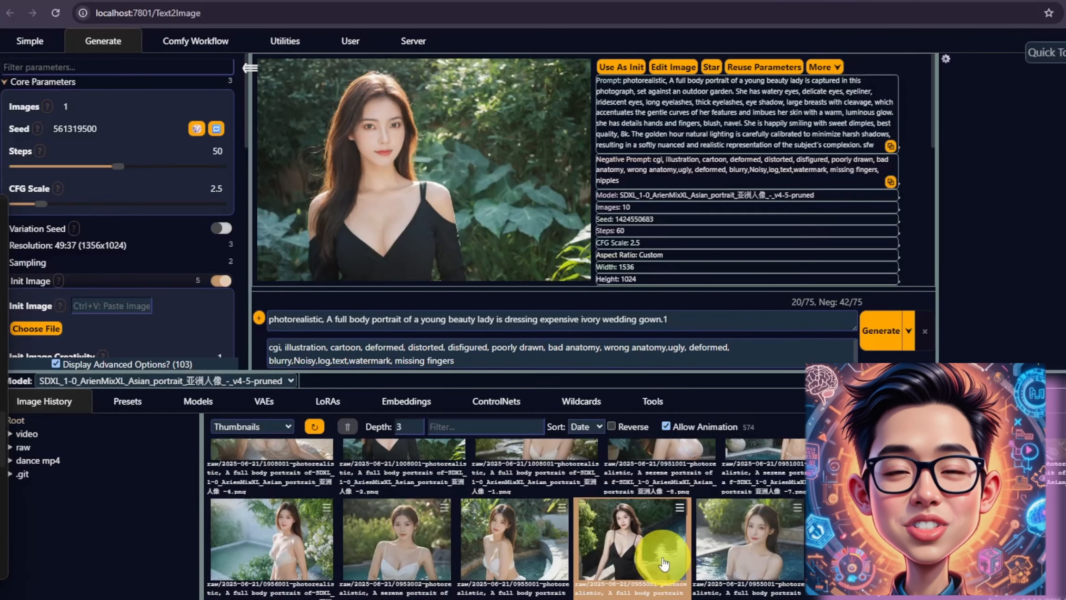
{"action": "left_click", "coordinate": [671, 515]}
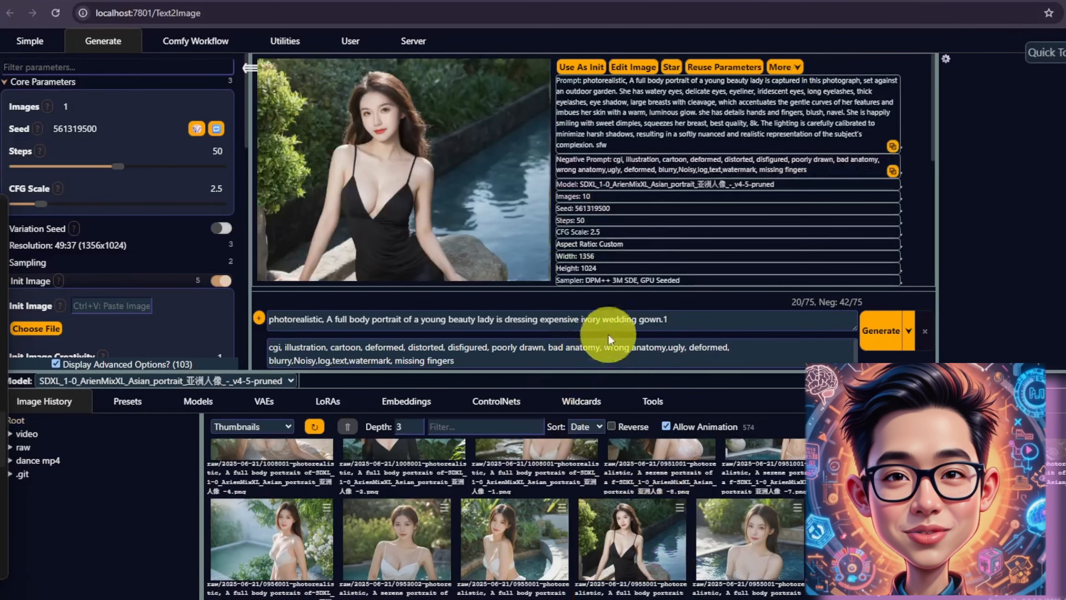
{"action": "left_click", "coordinate": [584, 70]}
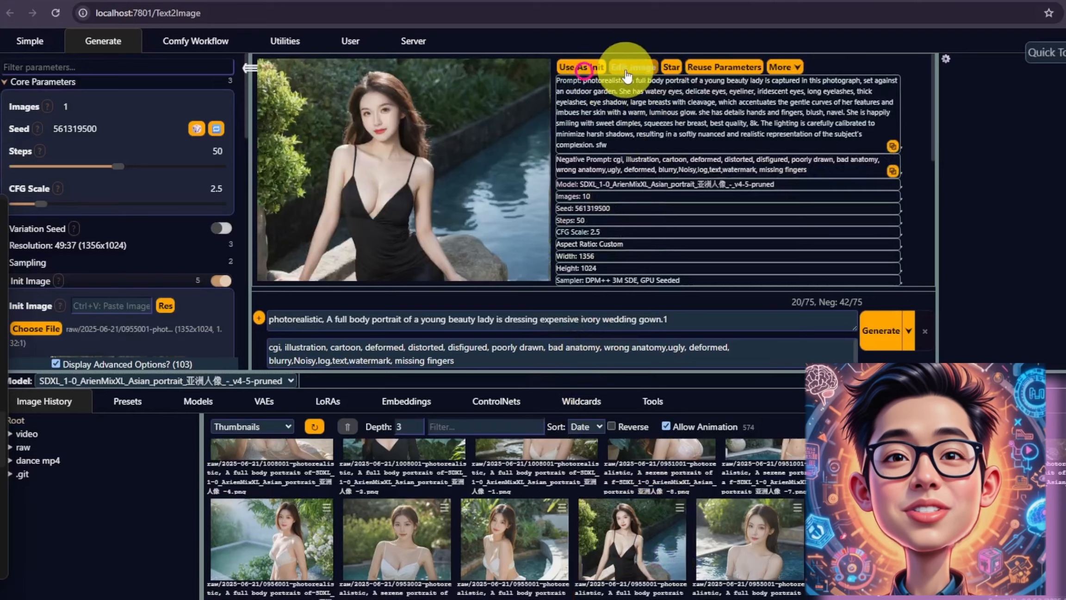
{"action": "left_click", "coordinate": [631, 69]}
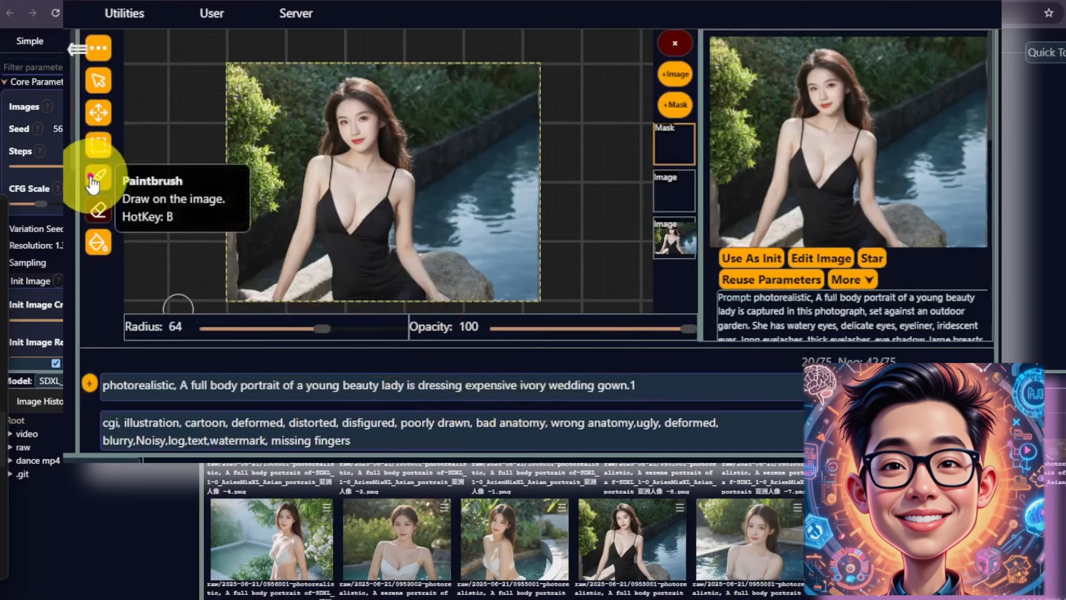
Paint a mask over the black dress, using brush radius 32 for the chest and shoulders and radius 160 for the torso
{"action": "left_click", "coordinate": [254, 164]}
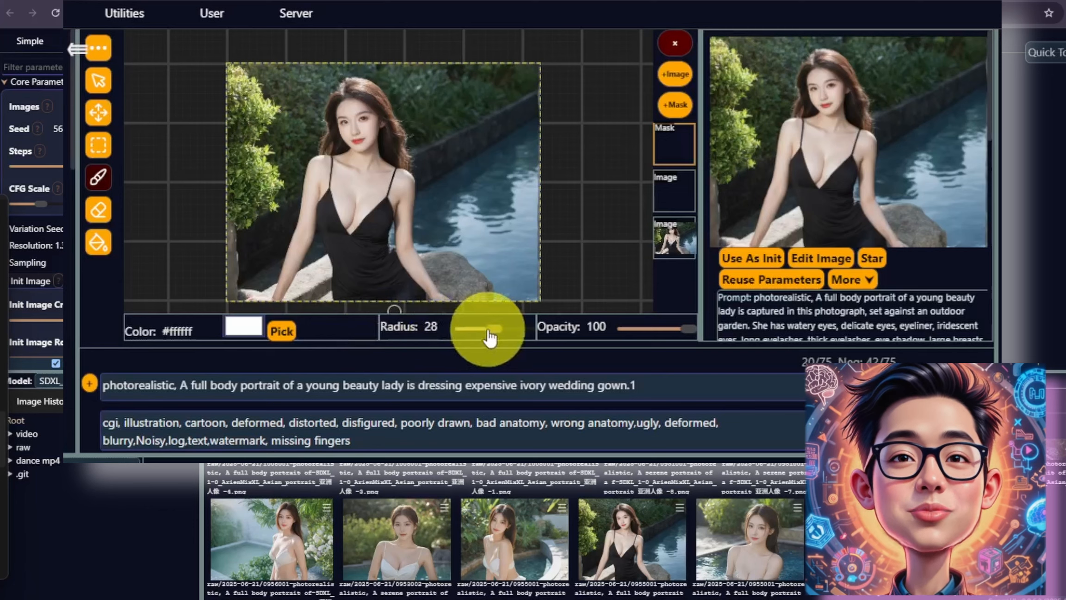
{"action": "left_click_drag", "start_coordinate": [493, 329], "coordinate": [495, 328]}
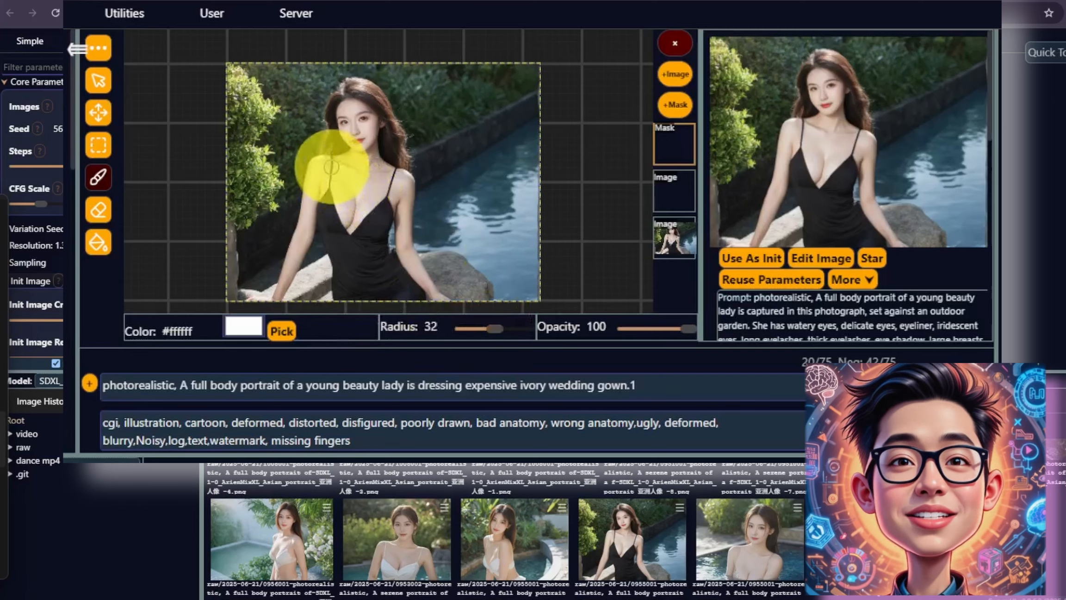
{"action": "mouse_move", "coordinate": [333, 158]}
{"action": "left_mouse_down"}
{"action": "mouse_move", "coordinate": [330, 196]}
{"action": "mouse_move", "coordinate": [316, 206]}
{"action": "mouse_move", "coordinate": [330, 205]}
{"action": "mouse_move", "coordinate": [355, 263]}
{"action": "mouse_move", "coordinate": [399, 173]}
{"action": "mouse_move", "coordinate": [396, 181]}
{"action": "mouse_move", "coordinate": [409, 174]}
{"action": "mouse_move", "coordinate": [383, 212]}
{"action": "mouse_move", "coordinate": [372, 196]}
{"action": "mouse_move", "coordinate": [338, 219]}
{"action": "mouse_move", "coordinate": [355, 208]}
{"action": "mouse_move", "coordinate": [347, 215]}
{"action": "mouse_move", "coordinate": [324, 166]}
{"action": "mouse_move", "coordinate": [317, 171]}
{"action": "mouse_move", "coordinate": [336, 166]}
{"action": "mouse_move", "coordinate": [303, 198]}
{"action": "left_mouse_up"}
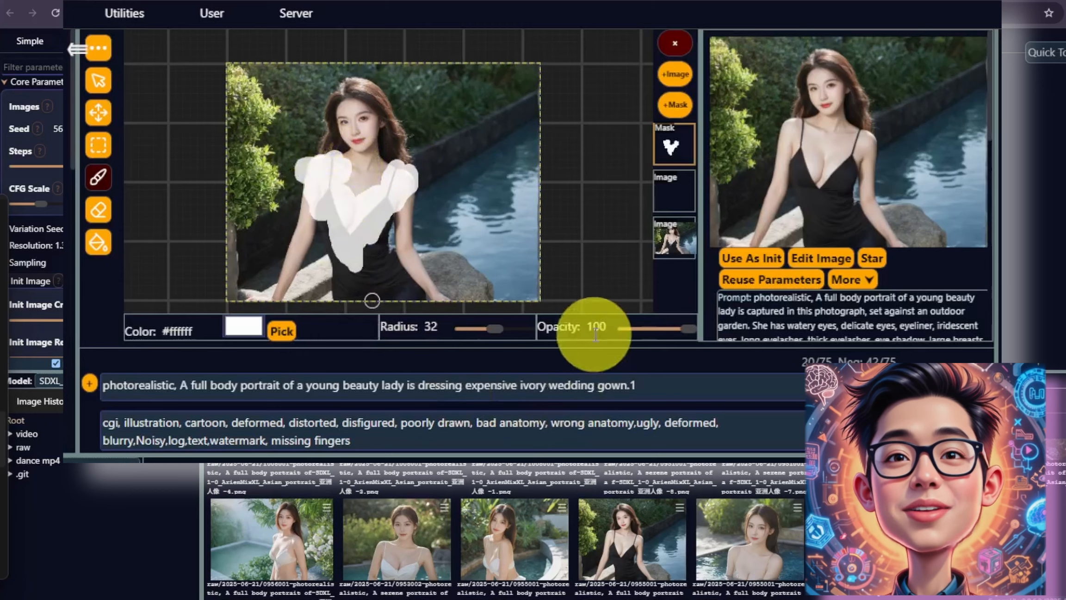
{"action": "left_click_drag", "start_coordinate": [494, 328], "coordinate": [509, 329]}
{"action": "mouse_move", "coordinate": [372, 239]}
{"action": "left_mouse_down"}
{"action": "mouse_move", "coordinate": [368, 289]}
{"action": "mouse_move", "coordinate": [389, 305]}
{"action": "mouse_move", "coordinate": [353, 257]}
{"action": "left_mouse_up"}
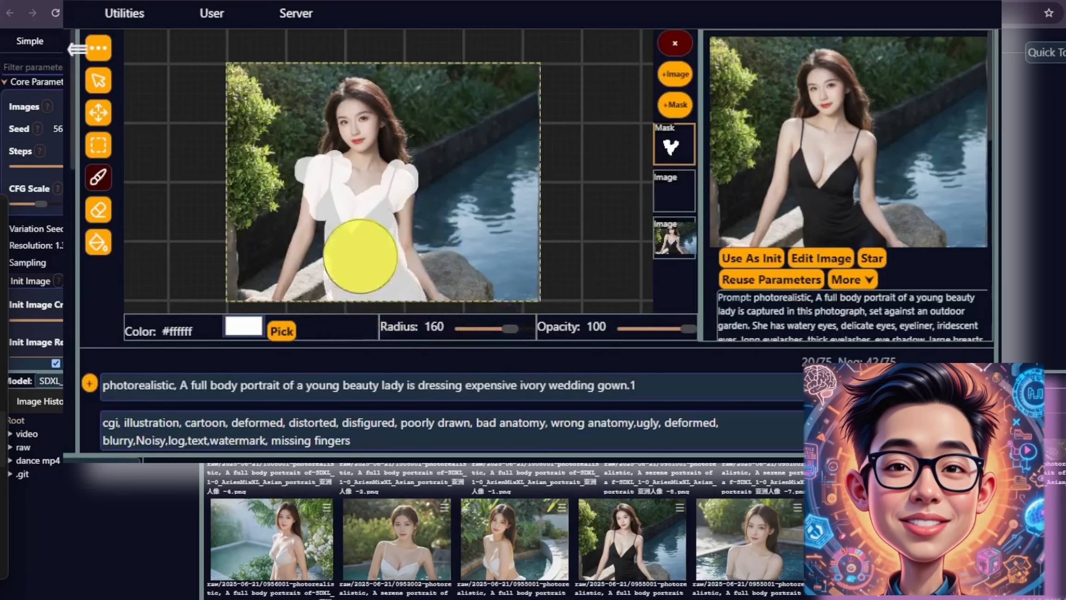
Remove the trailing "1" from the wedding gown prompt and generate the inpainted image
{"action": "left_click", "coordinate": [741, 402]}
{"action": "key", "text": "BackSpace"}
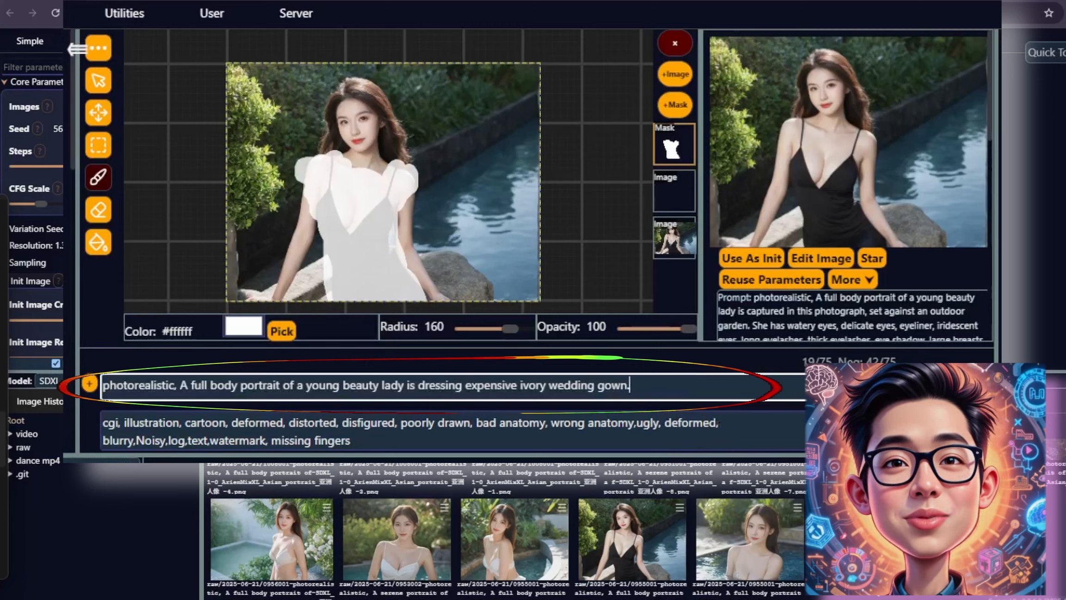
{"action": "left_click", "coordinate": [928, 388]}
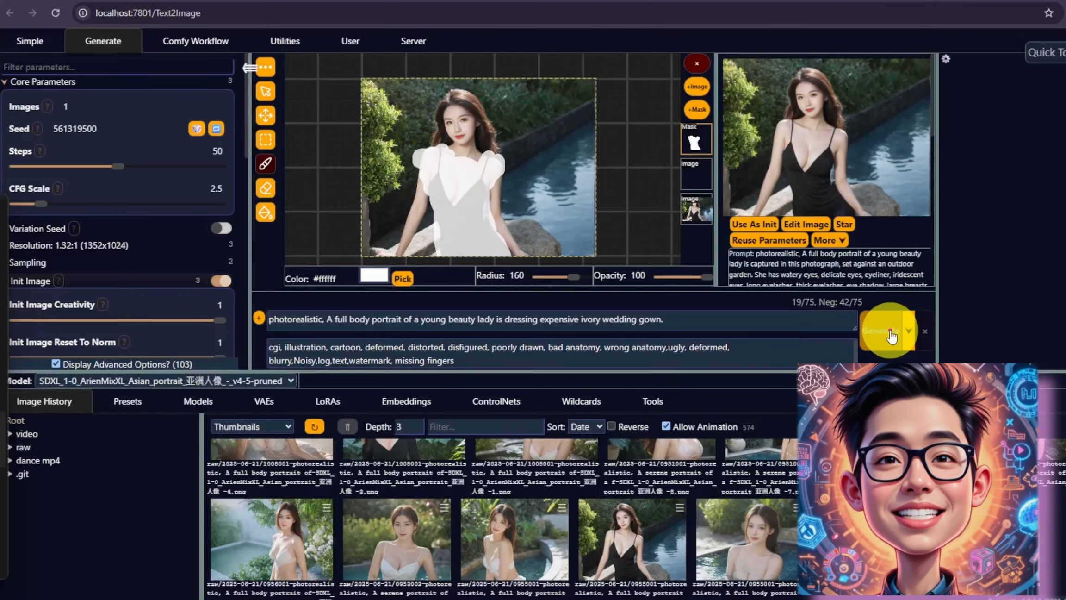
{"action": "left_click", "coordinate": [882, 341]}
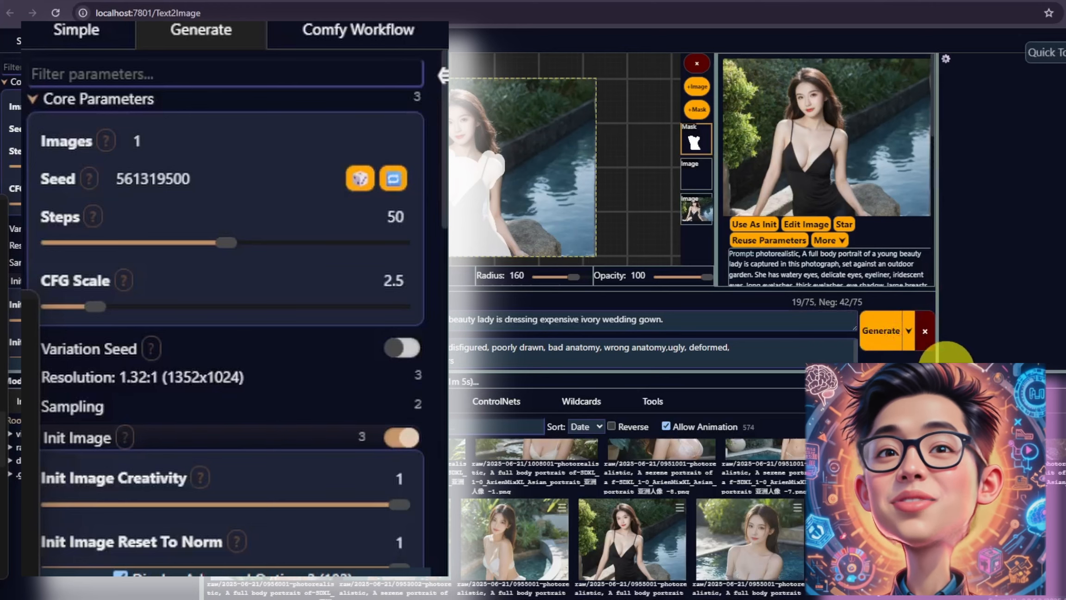
Review the Init Image settings for creativity, reset to norm, noise and mask options
{"action": "scroll", "coordinate": [305, 429], "scroll_direction": "down", "scroll_amount": 5}
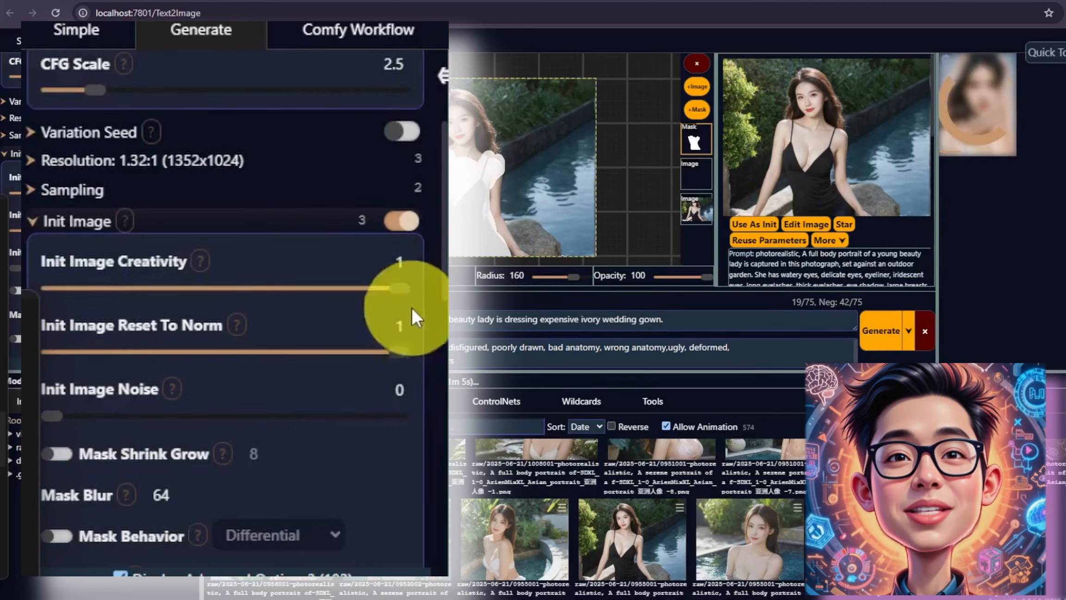
{"action": "left_click", "coordinate": [398, 289]}
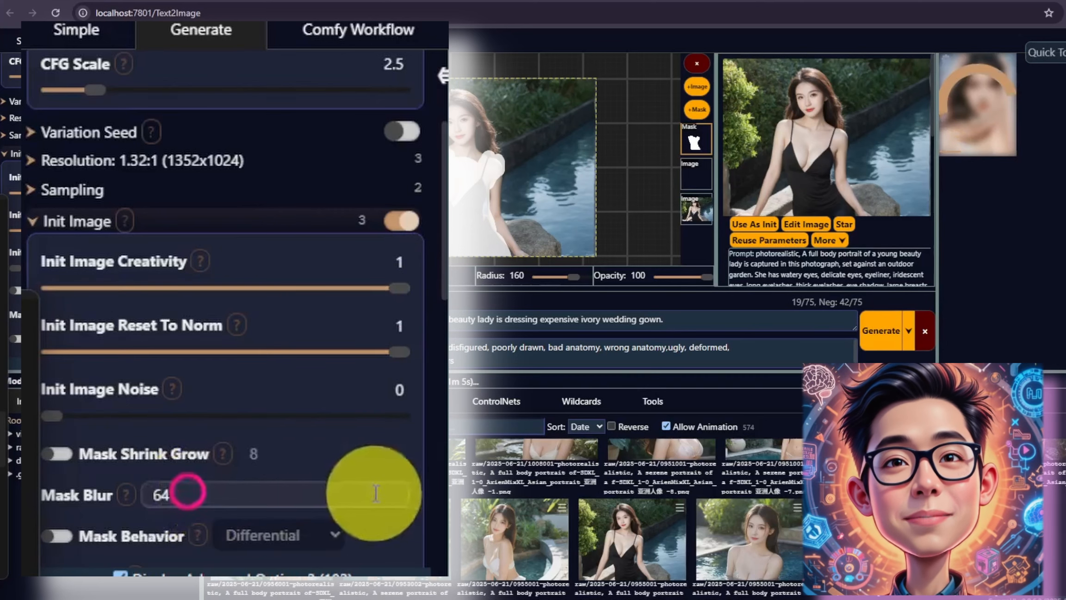
{"action": "scroll", "coordinate": [387, 515], "scroll_direction": "down", "scroll_amount": 2}
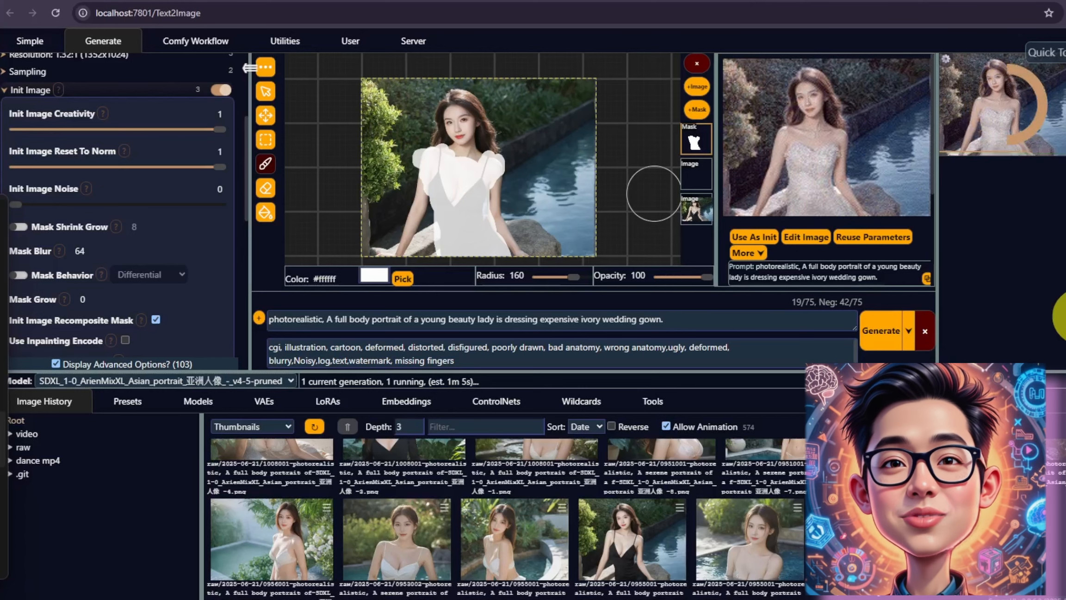
Examine the generated wedding gown image at full size, checking the gown, neckline and arms up close
{"action": "left_click", "coordinate": [812, 137]}
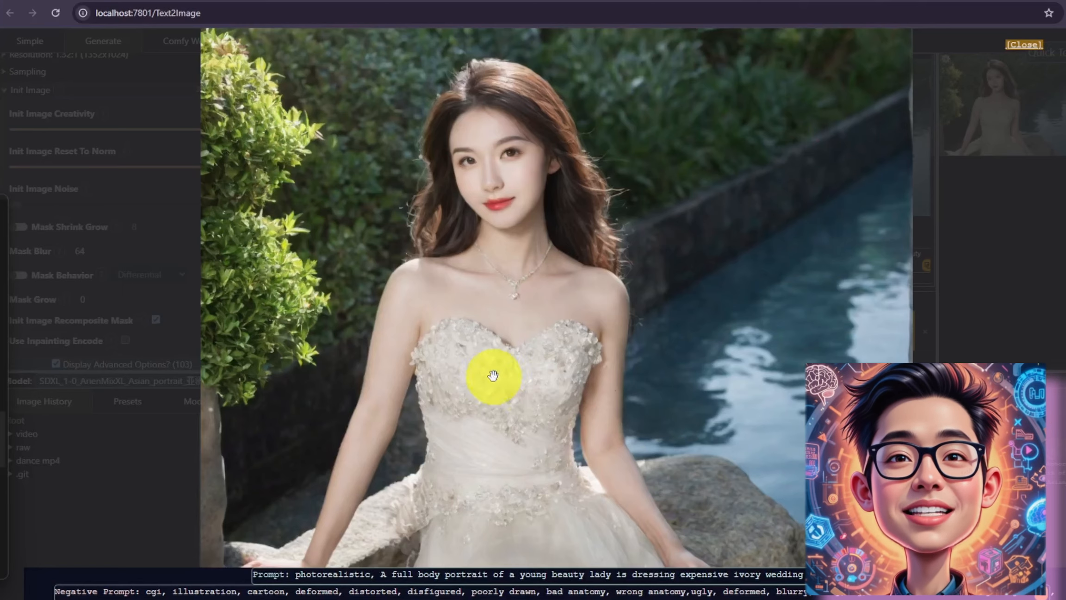
{"action": "scroll", "coordinate": [572, 354], "scroll_direction": "up", "scroll_amount": 2}
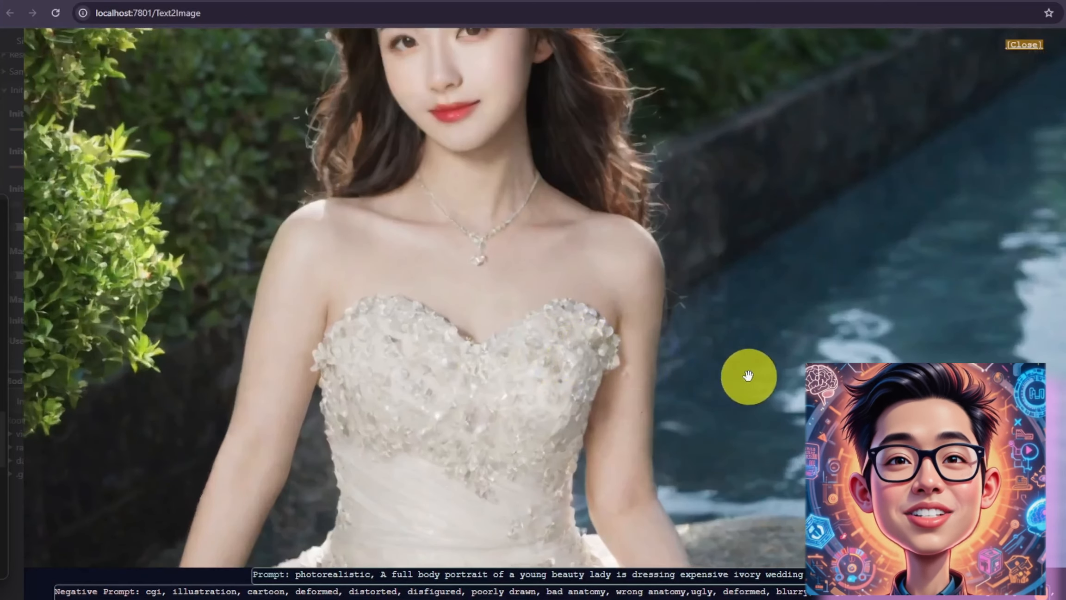
{"action": "scroll", "coordinate": [745, 387], "scroll_direction": "up", "scroll_amount": 1}
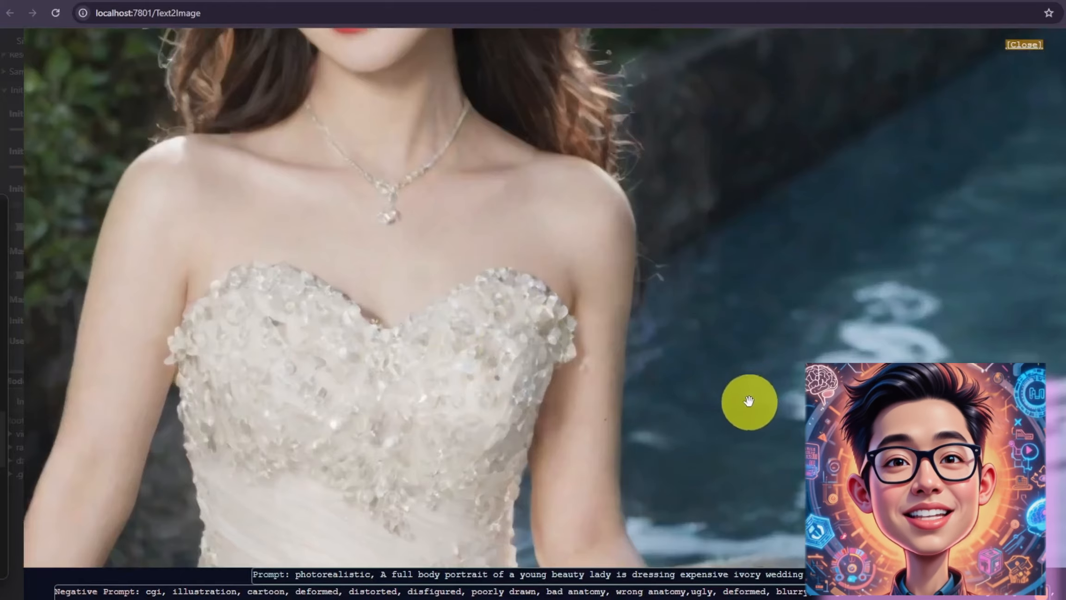
{"action": "left_click_drag", "start_coordinate": [676, 432], "coordinate": [974, 419]}
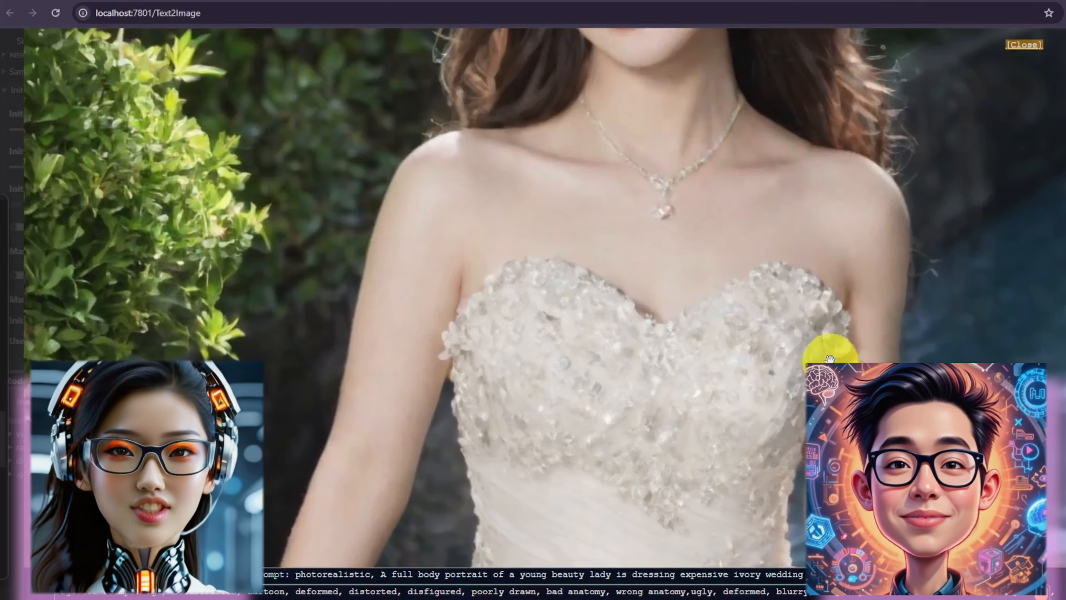
{"action": "scroll", "coordinate": [754, 314], "scroll_direction": "down", "scroll_amount": 5}
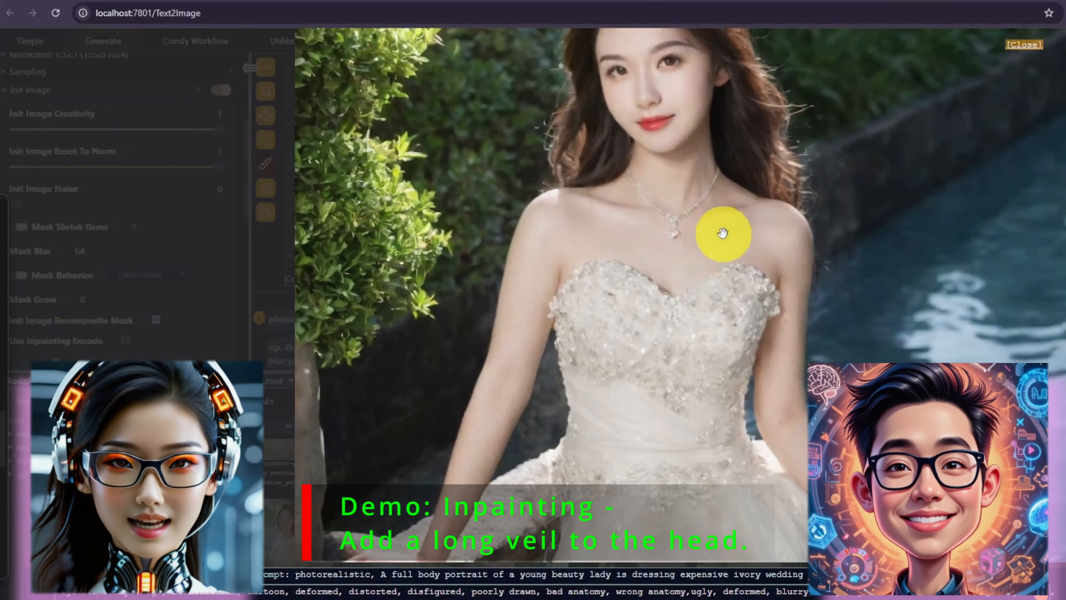
{"action": "left_click_drag", "start_coordinate": [719, 219], "coordinate": [708, 357]}
{"action": "scroll", "coordinate": [718, 259], "scroll_direction": "down", "scroll_amount": 1}
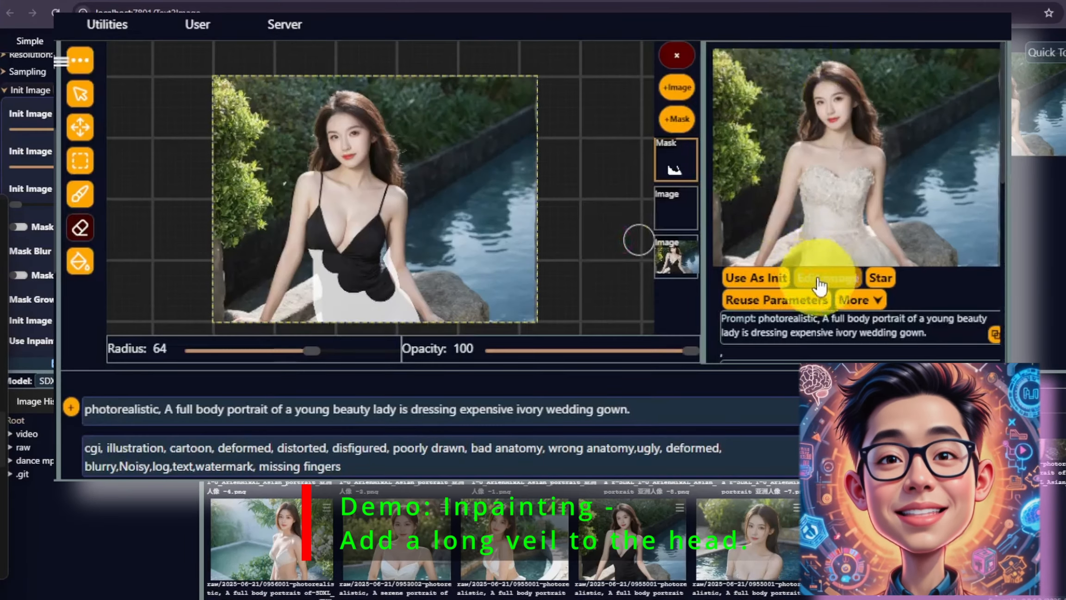
Load the wedding gown image into the editor and paint a mask around the head and down past both shoulders with brush radius 64
{"action": "left_click", "coordinate": [818, 278]}
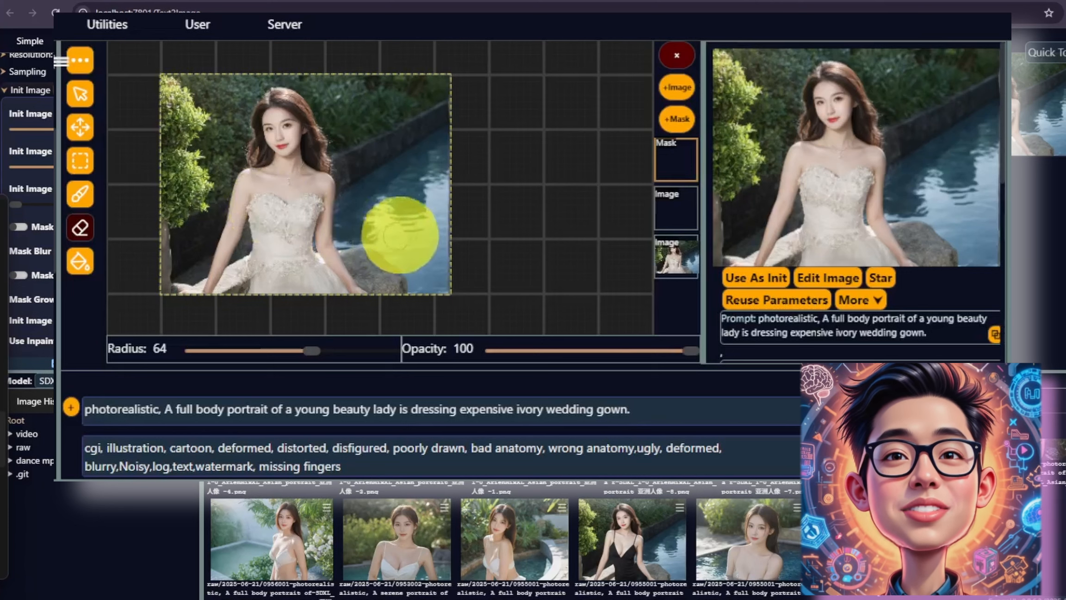
{"action": "key", "text": "b"}
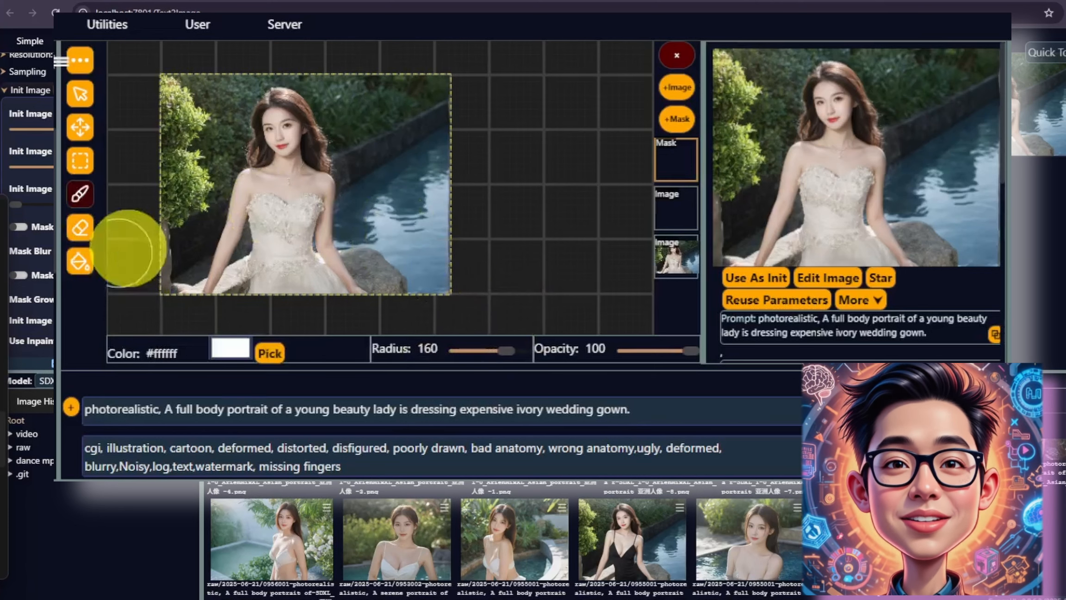
{"action": "left_click", "coordinate": [464, 348]}
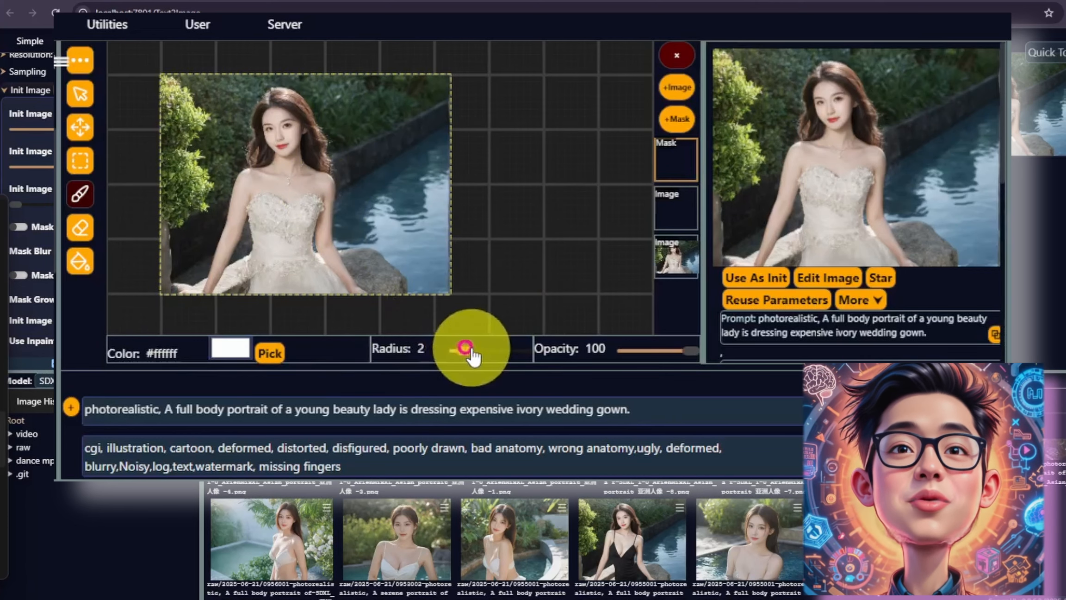
{"action": "left_click_drag", "start_coordinate": [465, 348], "coordinate": [498, 350]}
{"action": "mouse_move", "coordinate": [310, 197]}
{"action": "left_mouse_down"}
{"action": "mouse_move", "coordinate": [328, 144]}
{"action": "mouse_move", "coordinate": [356, 136]}
{"action": "mouse_move", "coordinate": [378, 146]}
{"action": "mouse_move", "coordinate": [407, 207]}
{"action": "mouse_move", "coordinate": [306, 208]}
{"action": "mouse_move", "coordinate": [294, 237]}
{"action": "left_mouse_up"}
{"action": "left_click_drag", "start_coordinate": [411, 215], "coordinate": [415, 259]}
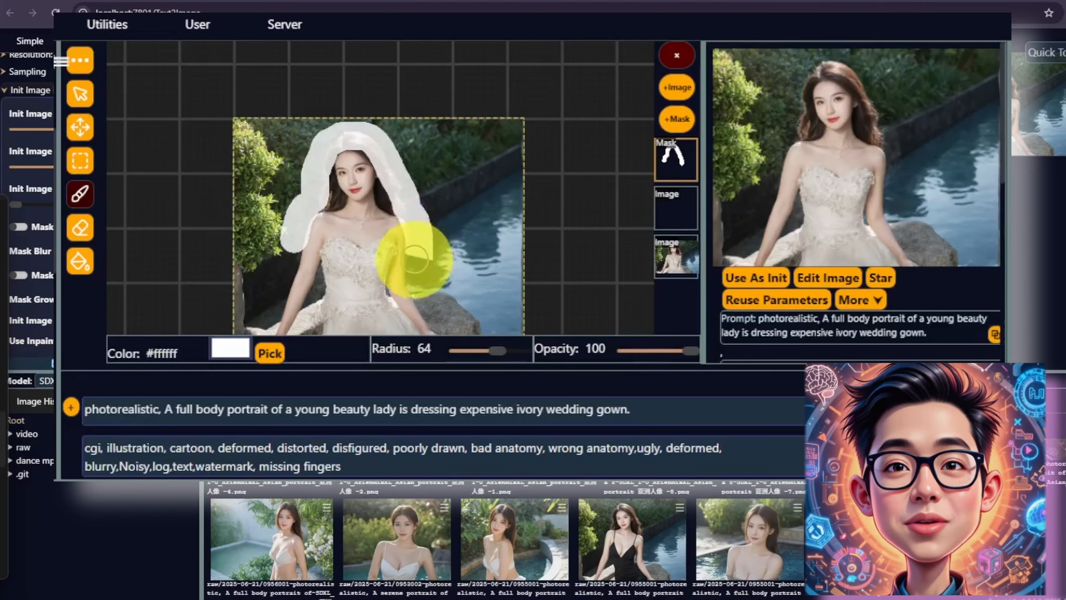
Change the end of the prompt to "wedding gown with a long veil." and generate the image
{"action": "left_click", "coordinate": [769, 416]}
{"action": "key", "text": "BackSpace"}
{"action": "type", "text": "with a"}
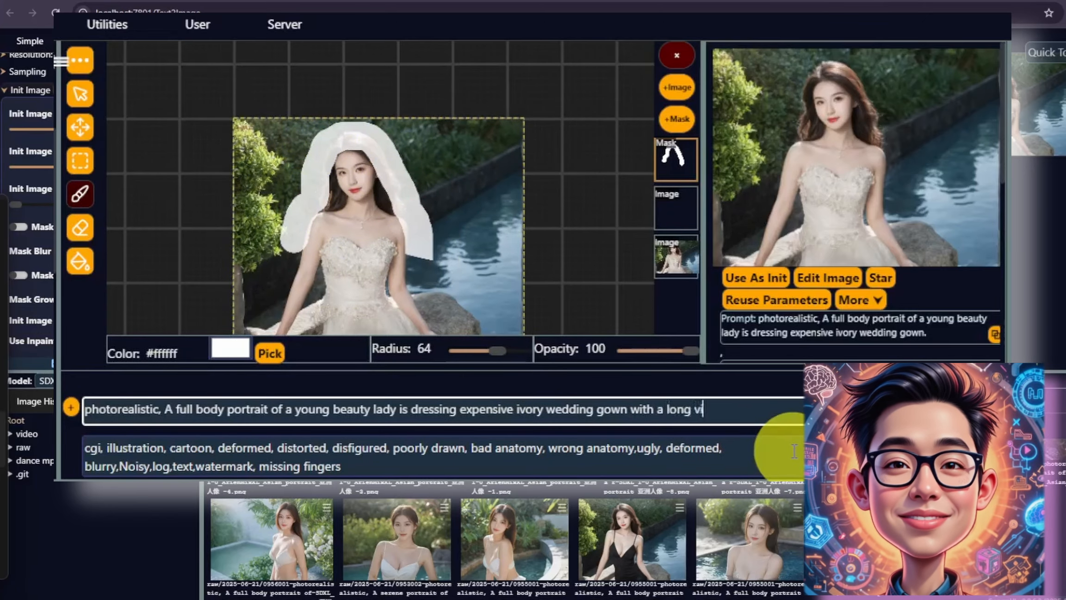
{"action": "type", "text": " long veil."}
{"action": "left_click", "coordinate": [933, 426]}
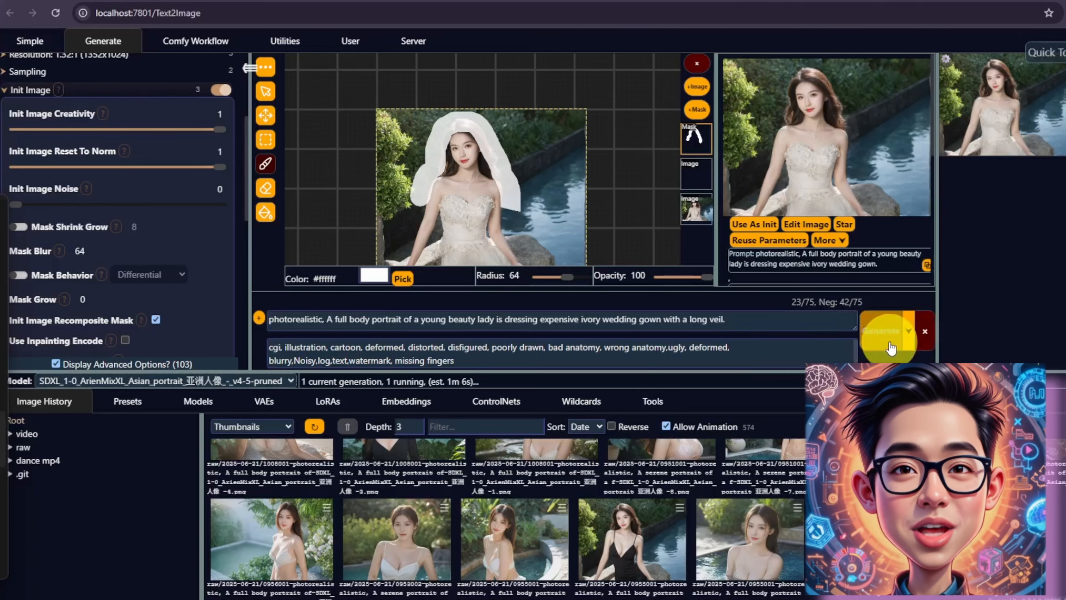
Enlarge the image editor area and switch to the selection tool with the picture zoomed in
{"action": "left_click_drag", "start_coordinate": [504, 371], "coordinate": [505, 545]}
{"action": "left_click", "coordinate": [265, 91]}
{"action": "scroll", "coordinate": [494, 208], "scroll_direction": "up", "scroll_amount": 4}
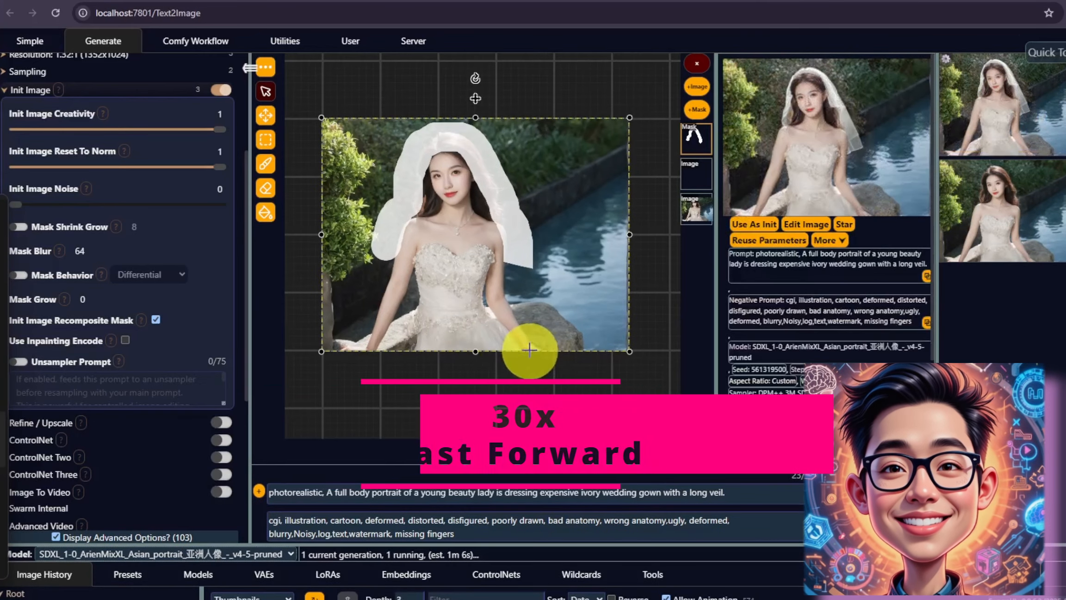
View the generated veil image at full size and load it into the image editor
{"action": "left_click", "coordinate": [853, 127]}
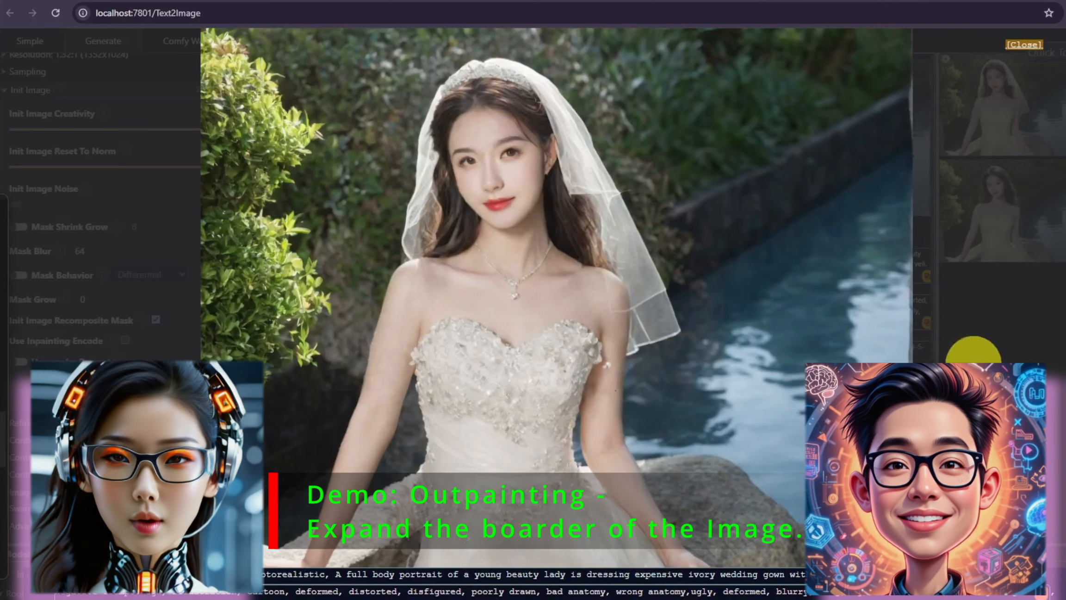
{"action": "left_click", "coordinate": [972, 358]}
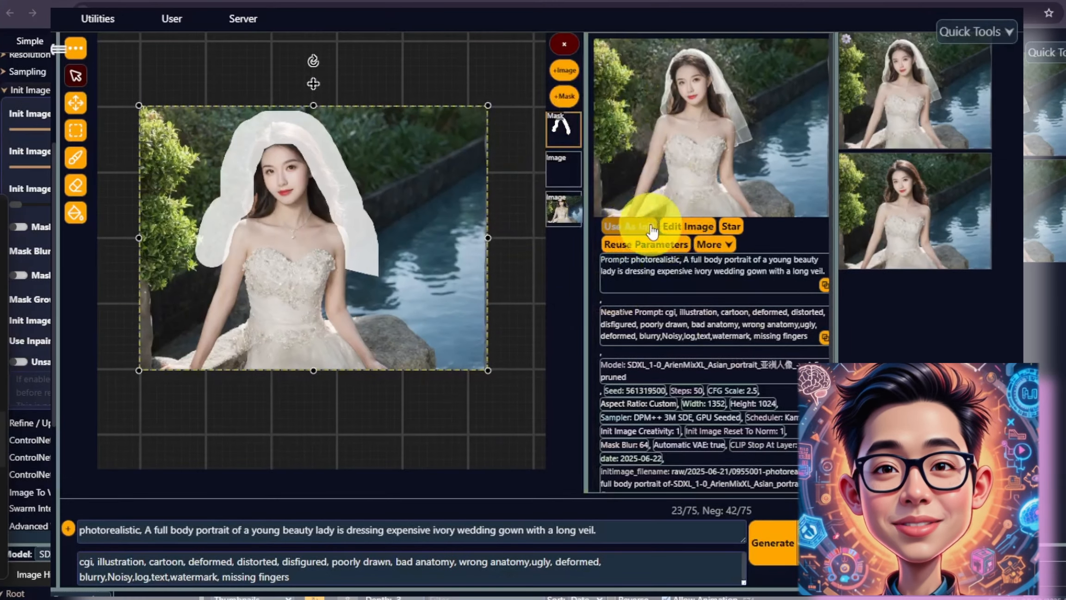
{"action": "left_click", "coordinate": [688, 227]}
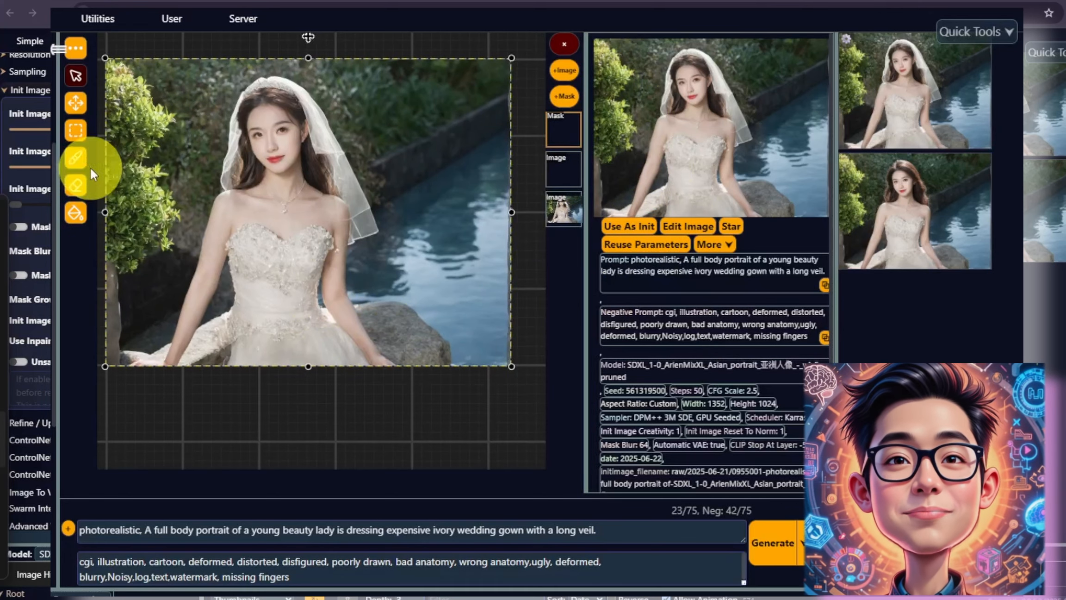
Move the portrait layer upward so an empty strip is left along the lower edge of the canvas
{"action": "left_click", "coordinate": [75, 102]}
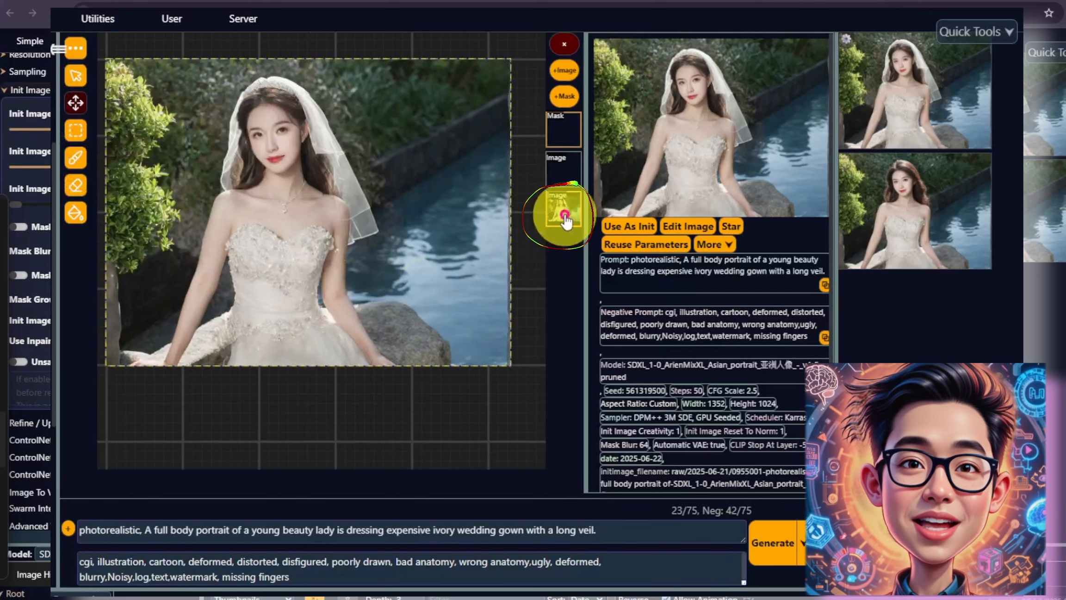
{"action": "left_click_drag", "start_coordinate": [309, 288], "coordinate": [310, 234]}
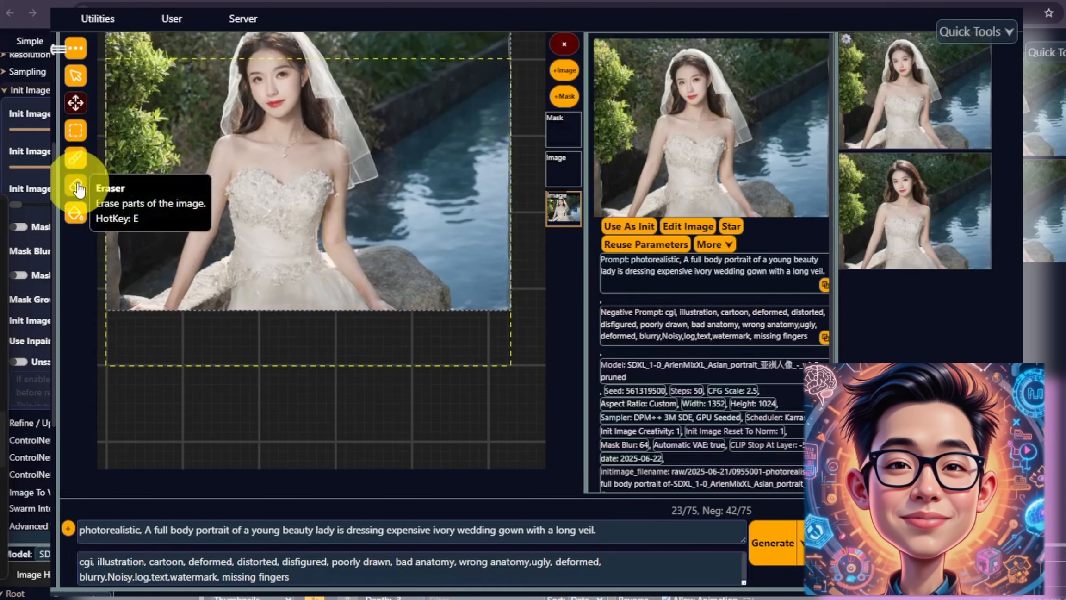
Mask the empty strip and the gown's lower edge in white with brush radius 64, and generate the outpainted image
{"action": "left_click", "coordinate": [76, 160]}
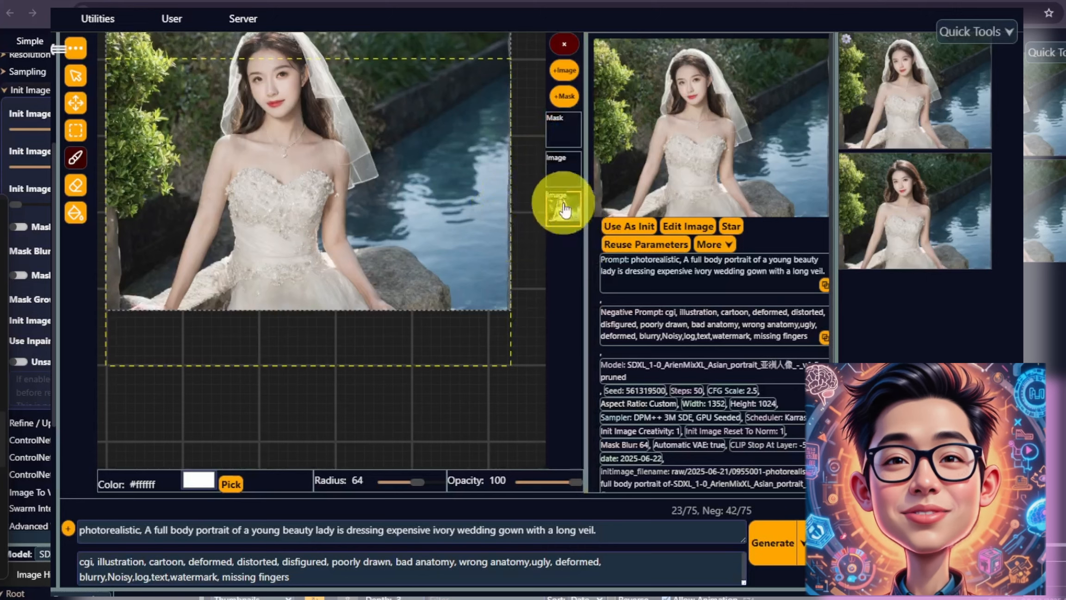
{"action": "left_click", "coordinate": [558, 131]}
{"action": "mouse_move", "coordinate": [215, 340]}
{"action": "left_mouse_down"}
{"action": "mouse_move", "coordinate": [121, 321]}
{"action": "mouse_move", "coordinate": [350, 357]}
{"action": "mouse_move", "coordinate": [512, 362]}
{"action": "mouse_move", "coordinate": [467, 329]}
{"action": "mouse_move", "coordinate": [142, 317]}
{"action": "mouse_move", "coordinate": [233, 331]}
{"action": "mouse_move", "coordinate": [518, 322]}
{"action": "mouse_move", "coordinate": [393, 305]}
{"action": "mouse_move", "coordinate": [176, 332]}
{"action": "left_mouse_up"}
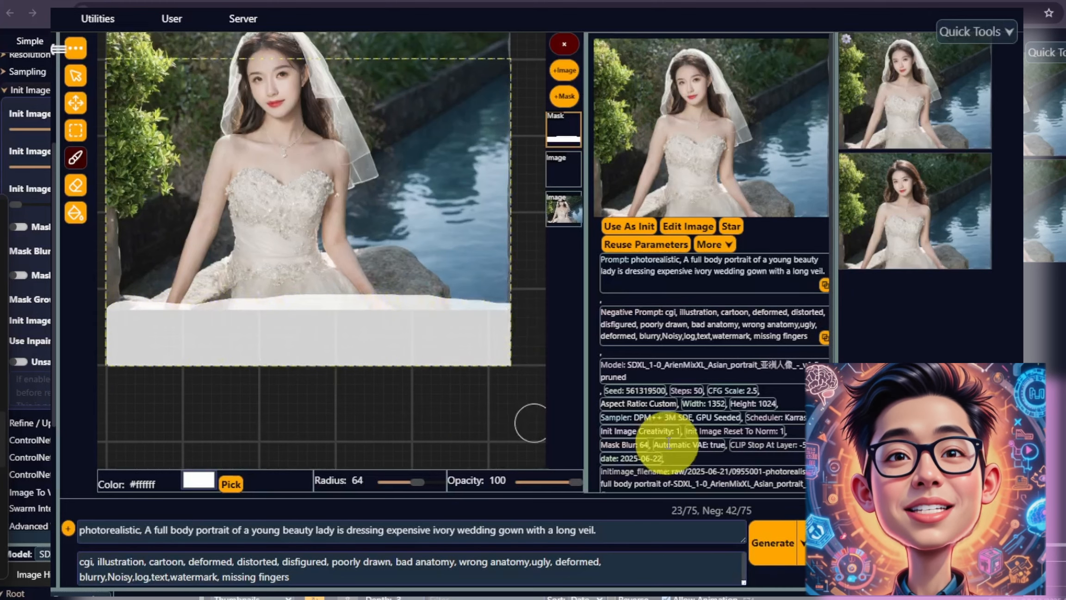
{"action": "left_click", "coordinate": [792, 547]}
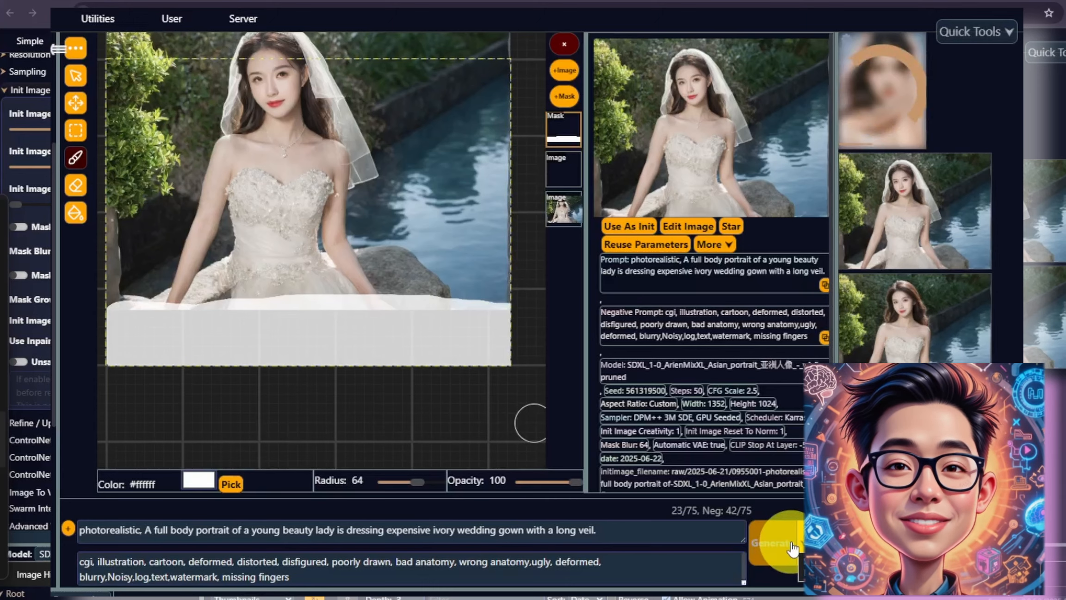
{"action": "left_click", "coordinate": [75, 102]}
{"action": "left_click_drag", "start_coordinate": [287, 419], "coordinate": [288, 422]}
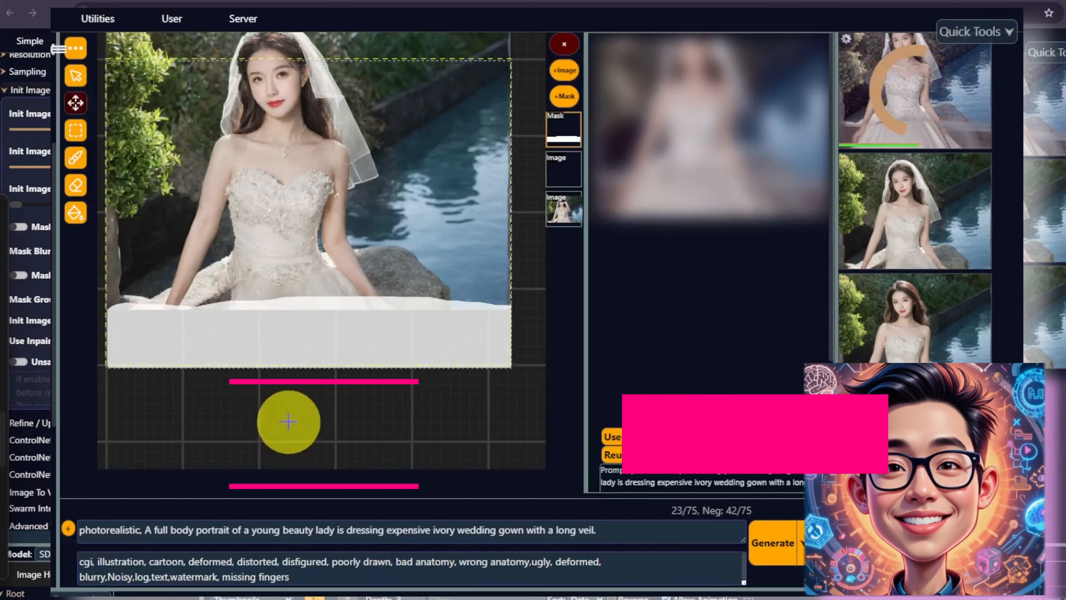
{"action": "key", "text": "ctrl+z"}
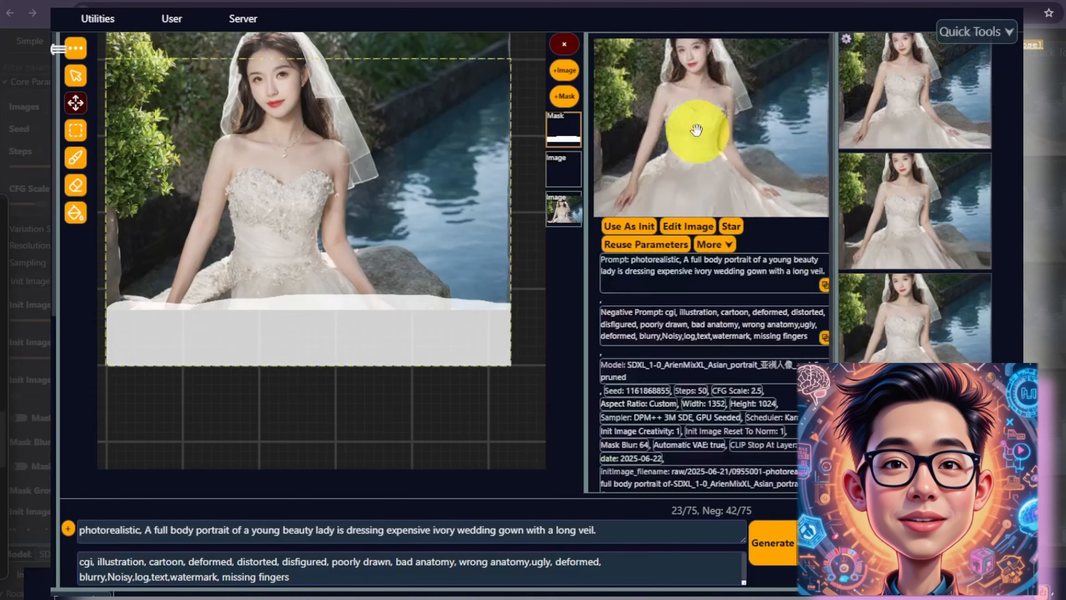
View the outpainted result at full size and add it to the editor canvas as a new layer matched to the portrait's lower part
{"action": "left_click", "coordinate": [698, 132]}
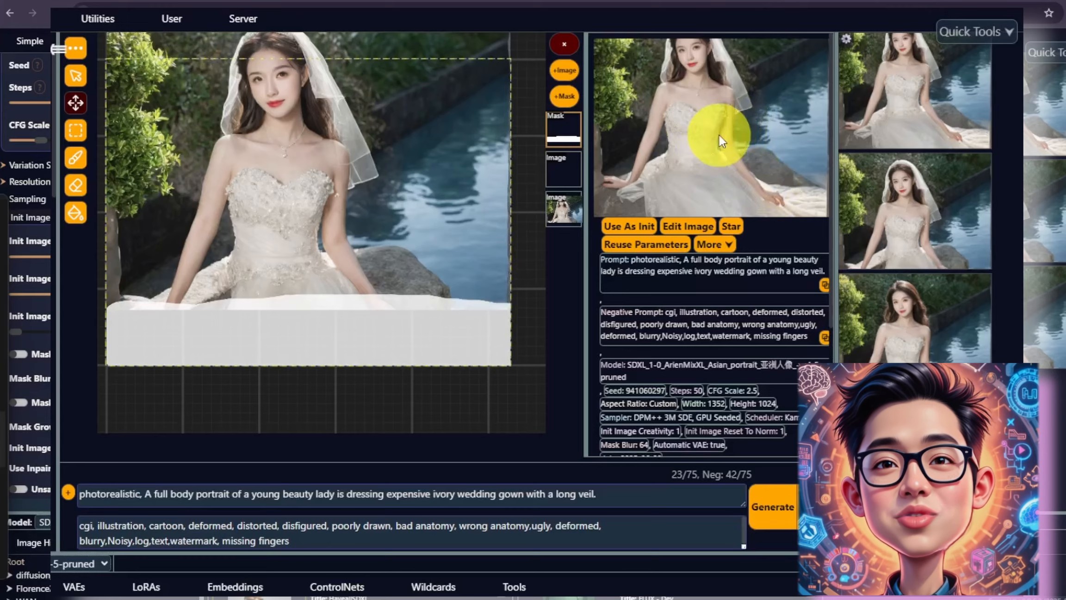
{"action": "left_click_drag", "start_coordinate": [718, 135], "coordinate": [329, 281]}
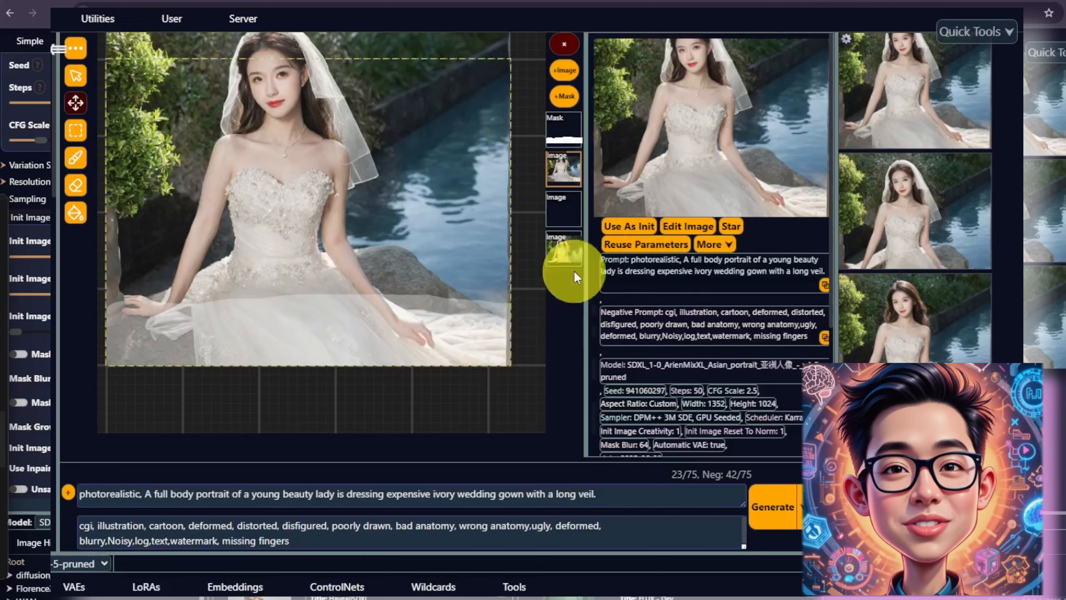
Store the full canvas to history and open the stored combined picture
{"action": "left_click", "coordinate": [79, 50]}
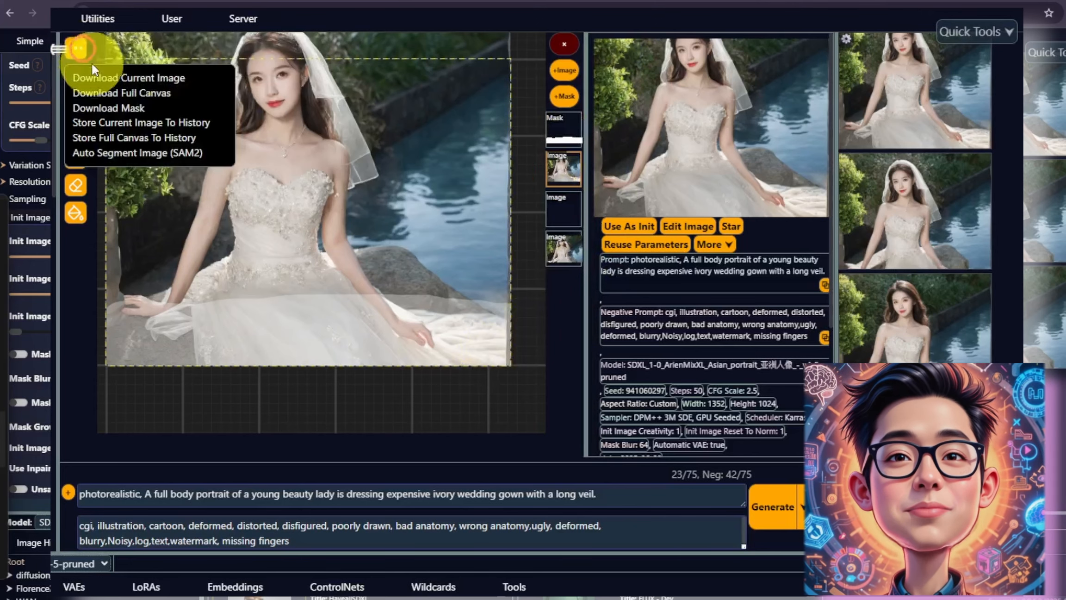
{"action": "left_click", "coordinate": [131, 137]}
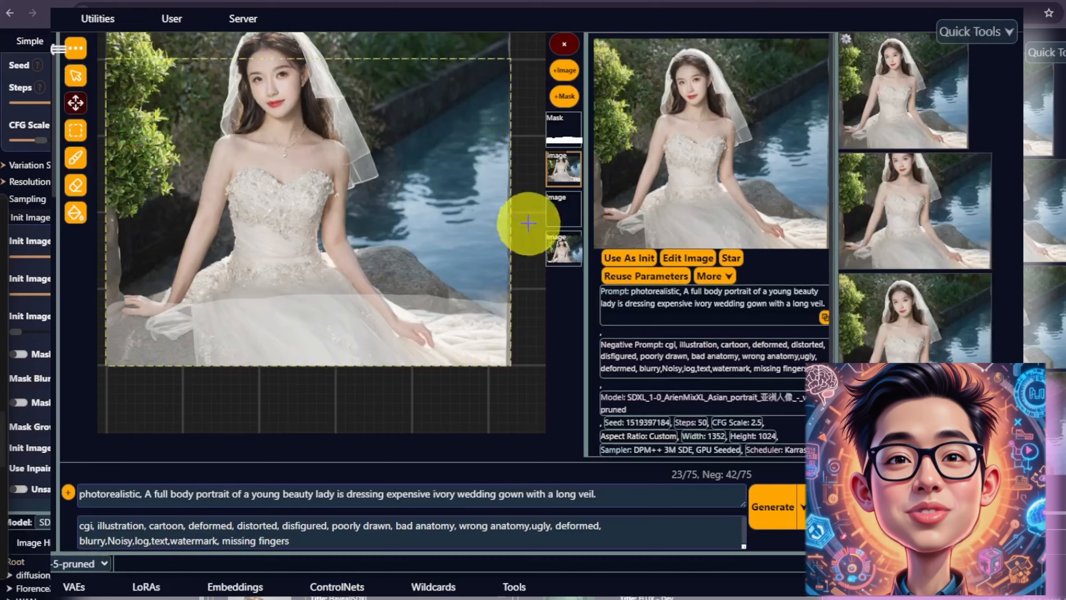
{"action": "left_click", "coordinate": [931, 92]}
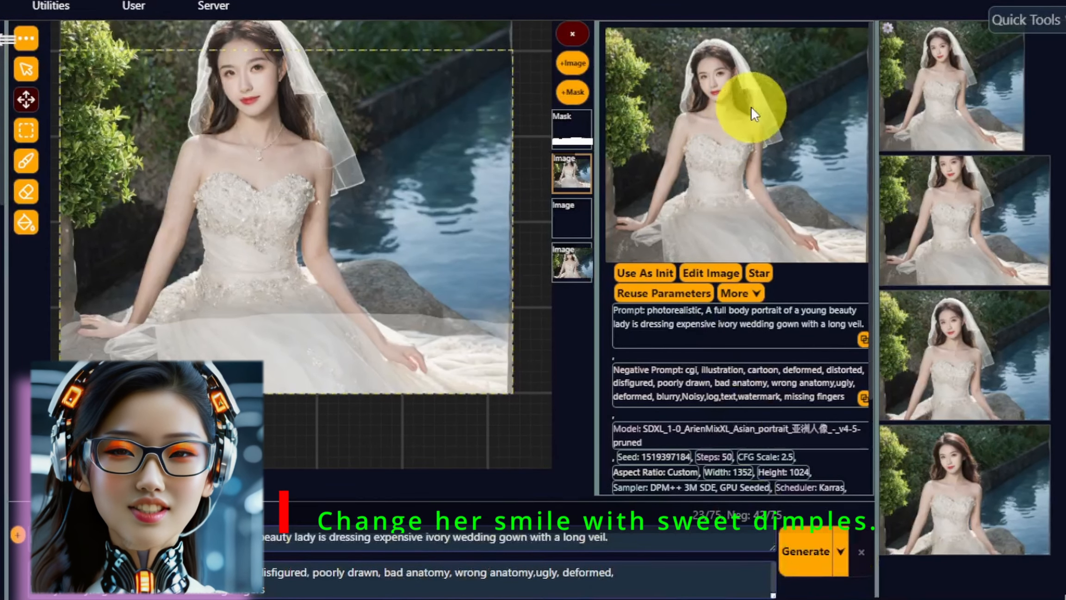
Load the combined picture into the image editor and mask the cheeks, mouth and chin with brush radius 40
{"action": "left_click", "coordinate": [704, 277]}
{"action": "scroll", "coordinate": [279, 114], "scroll_direction": "up", "scroll_amount": 5}
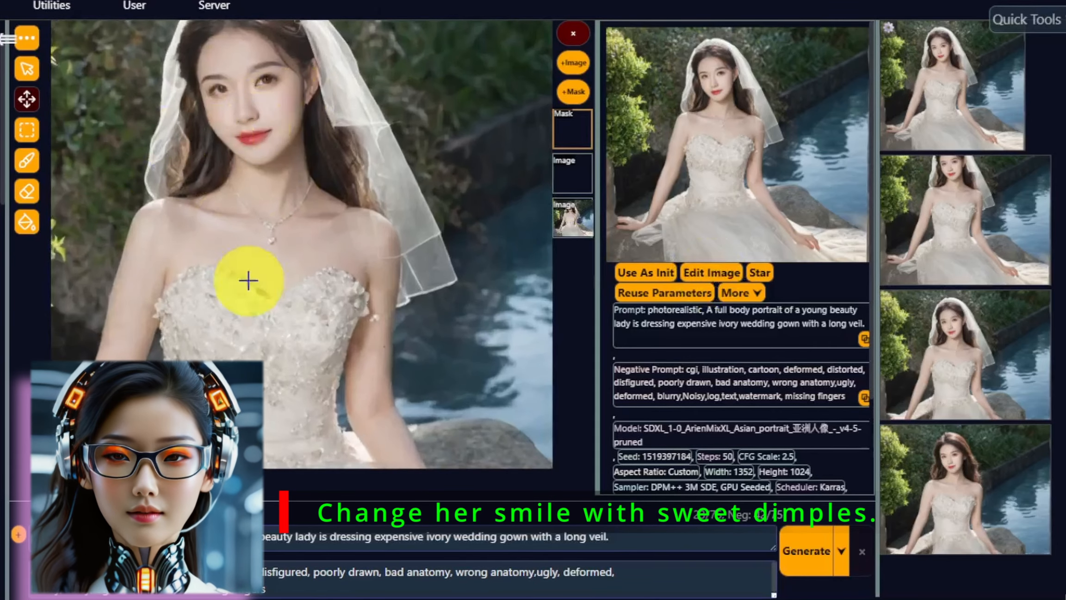
{"action": "left_click", "coordinate": [388, 483]}
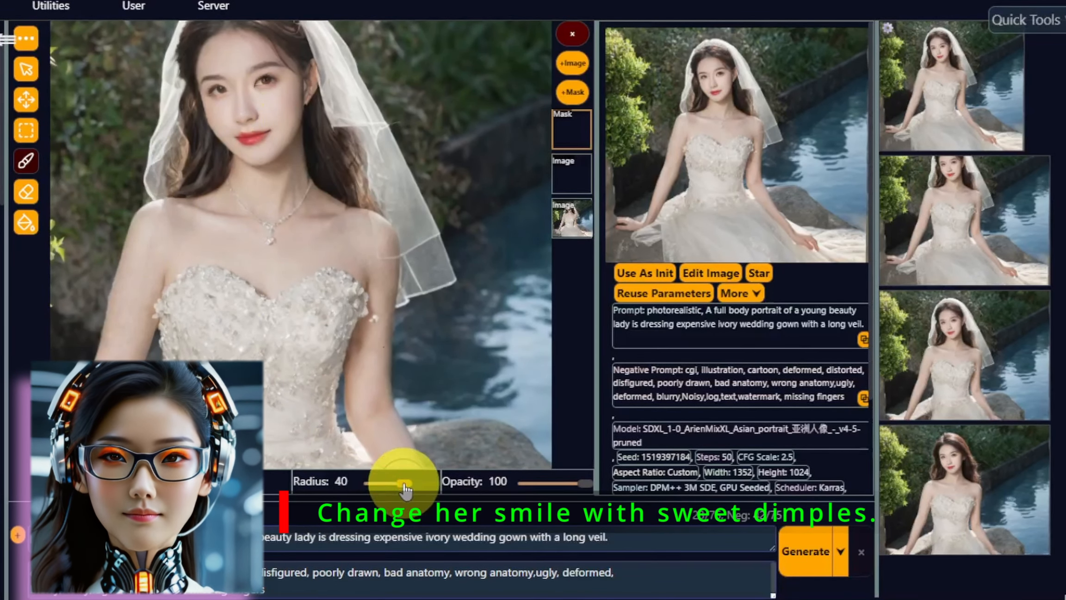
{"action": "mouse_move", "coordinate": [292, 130]}
{"action": "left_mouse_down"}
{"action": "mouse_move", "coordinate": [274, 148]}
{"action": "mouse_move", "coordinate": [208, 118]}
{"action": "mouse_move", "coordinate": [251, 159]}
{"action": "left_mouse_up"}
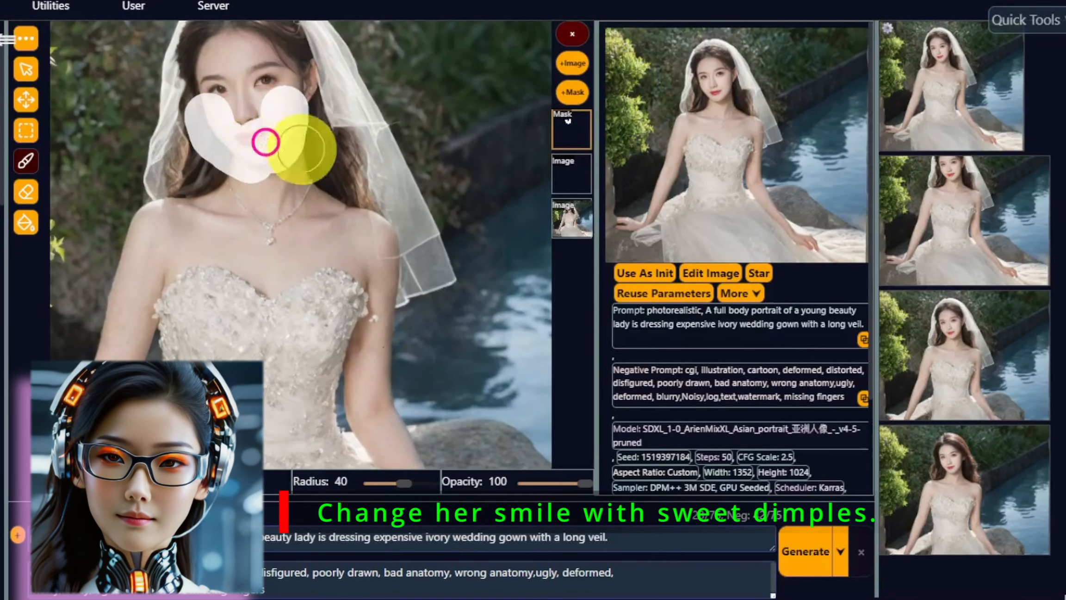
Change the end of the prompt to "has sweet dimples on her face", generate the image and view the result at full size
{"action": "left_click", "coordinate": [405, 535]}
{"action": "left_click", "coordinate": [814, 551]}
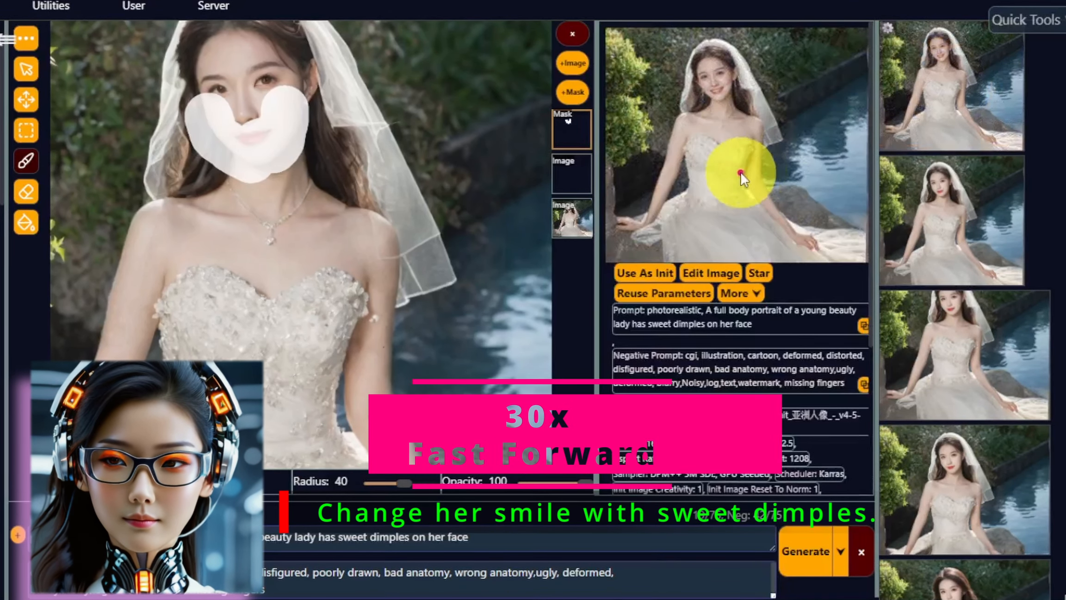
{"action": "left_click", "coordinate": [741, 172]}
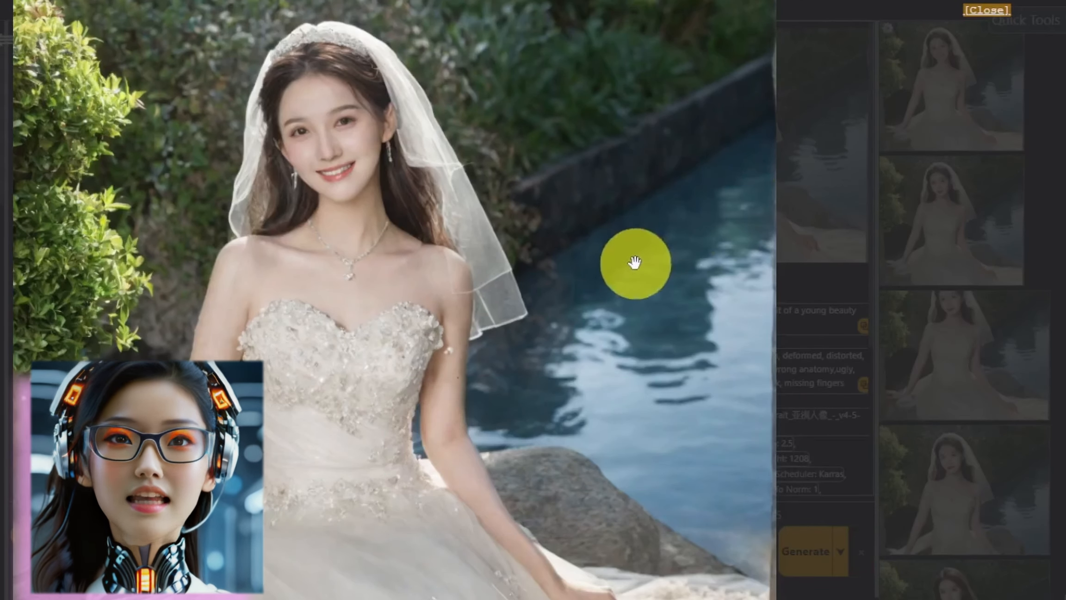
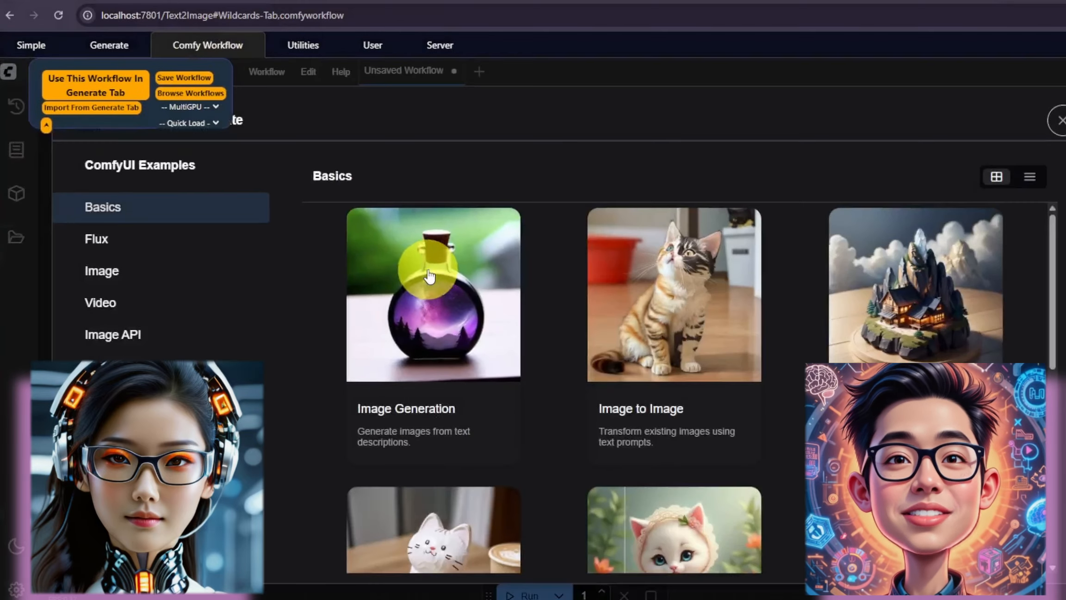
Close the workflow template browser, switch to File Explorer and open the custom_nodes folder inside the ComfyUI backend folder
{"action": "left_click", "coordinate": [1060, 122]}
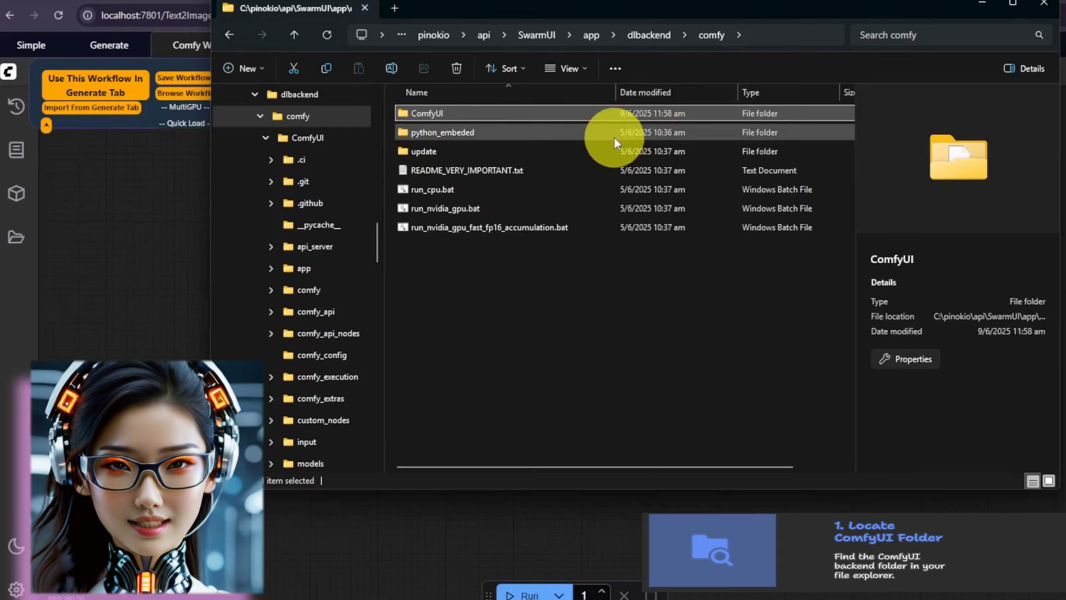
{"action": "double_click", "coordinate": [454, 112]}
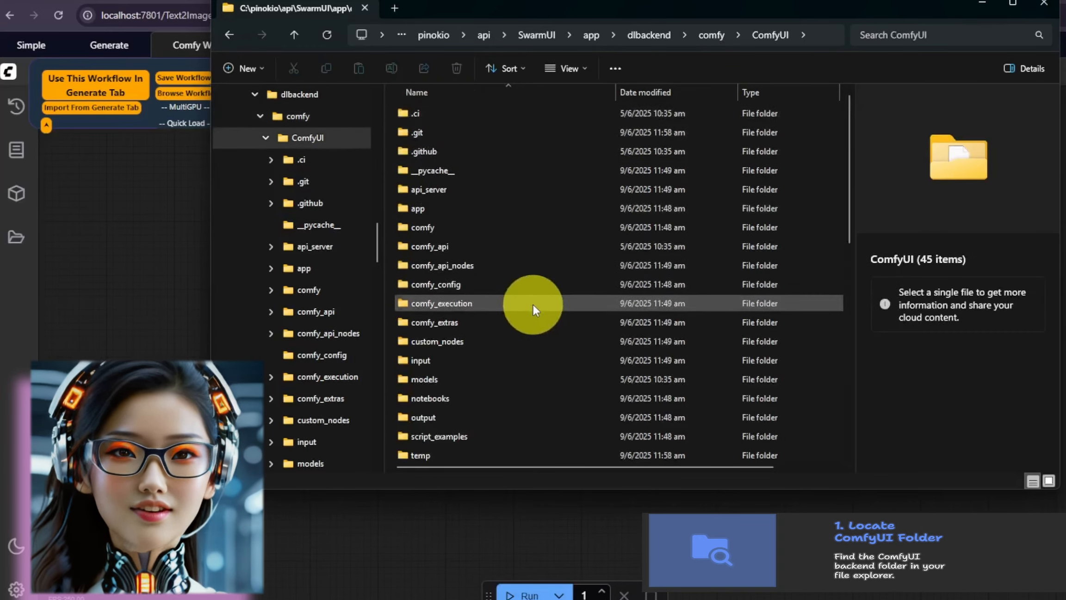
{"action": "double_click", "coordinate": [534, 338]}
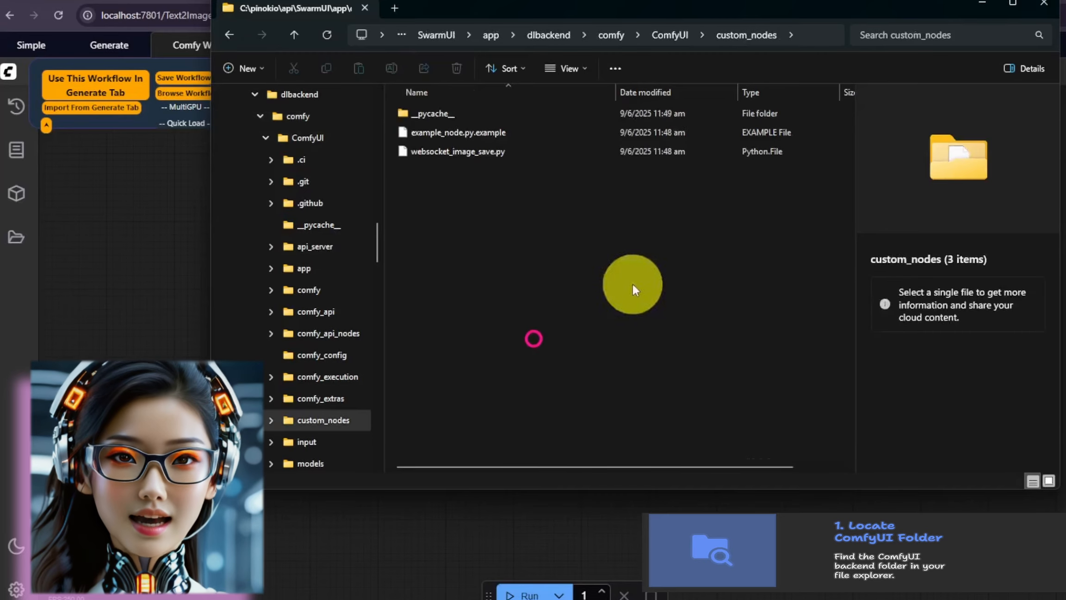
{"action": "left_click", "coordinate": [809, 35]}
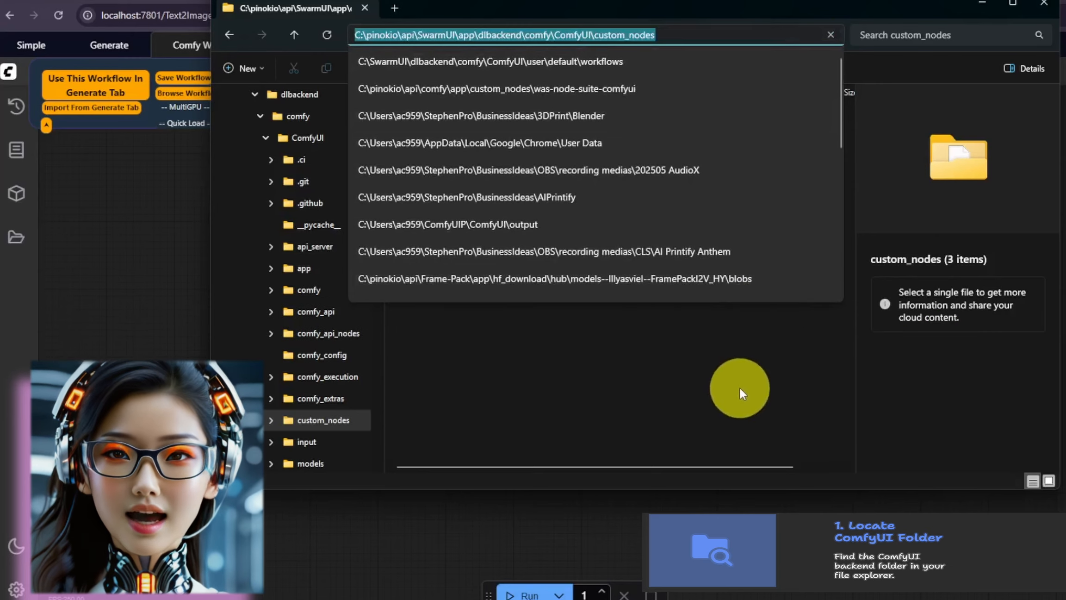
{"action": "left_click", "coordinate": [740, 387]}
{"action": "right_click", "coordinate": [601, 329]}
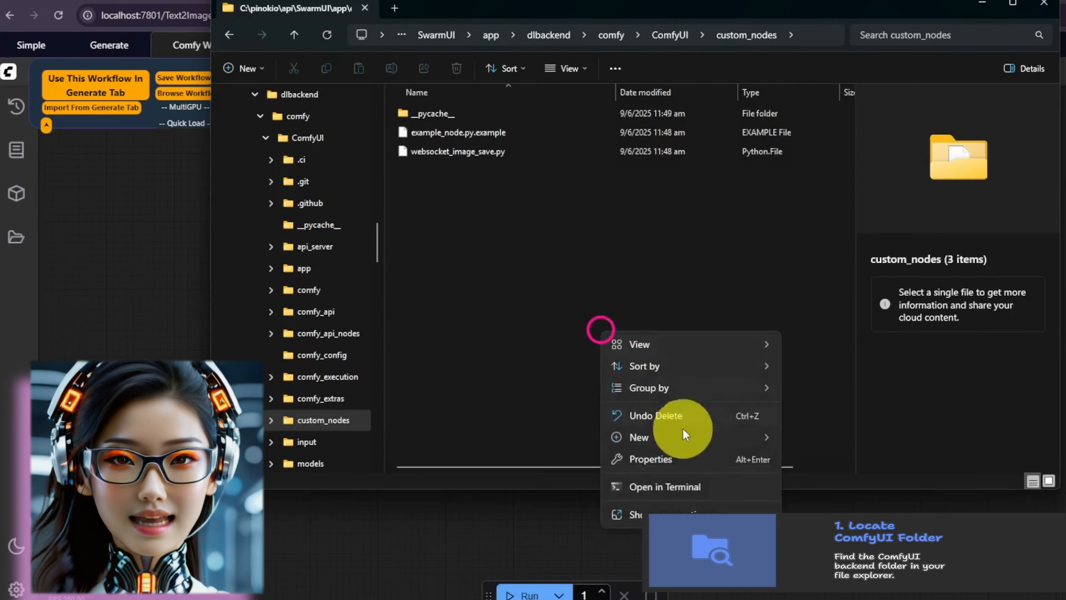
{"action": "left_click", "coordinate": [736, 487]}
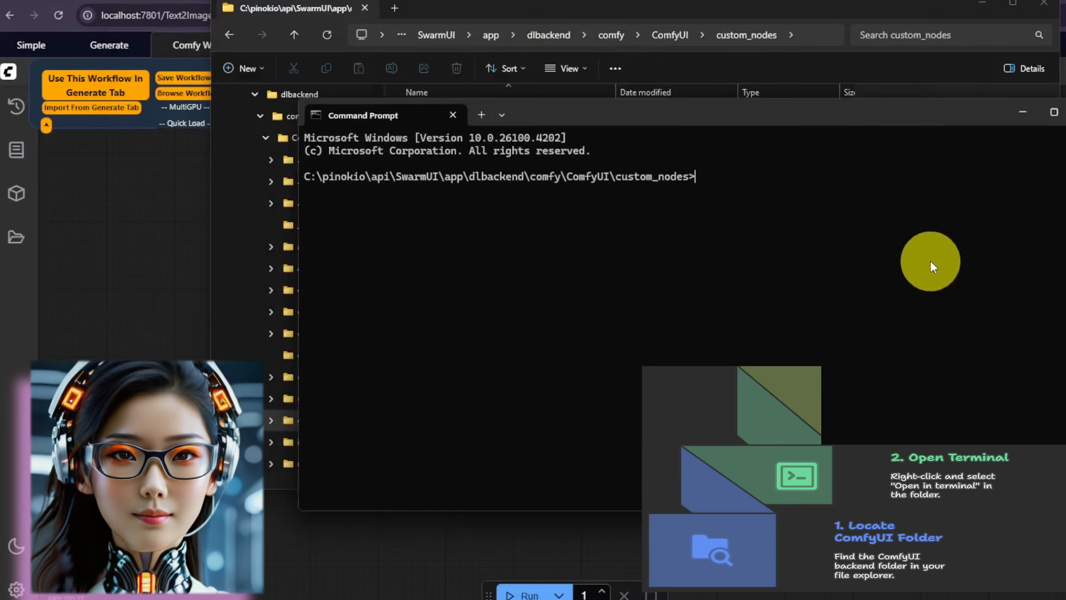
{"action": "type", "text": "git clone https://github.com/ltdrdata/ComfyUI-Manager.git"}
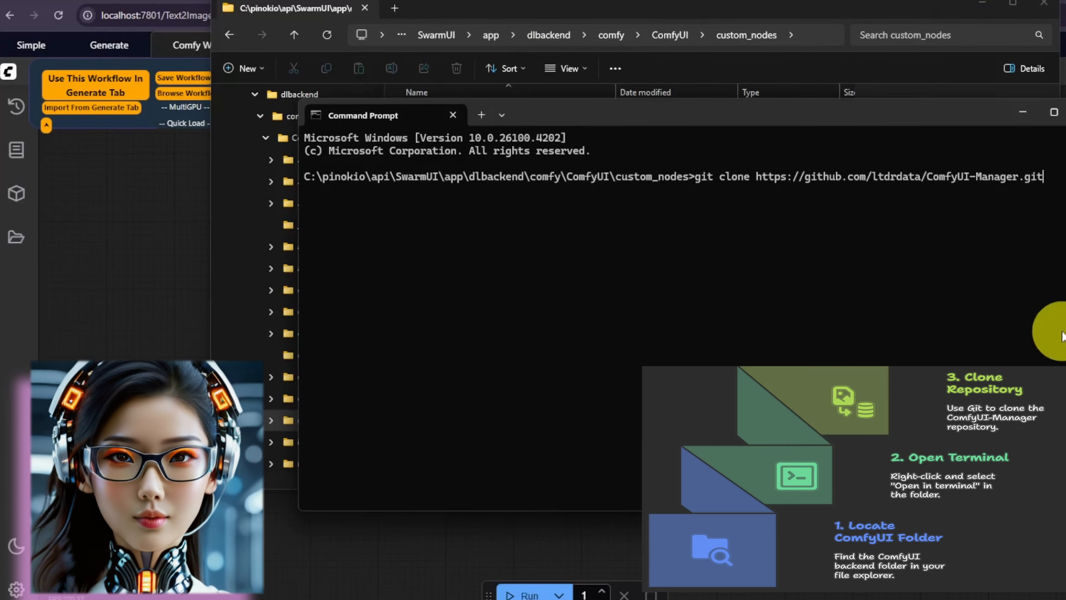
{"action": "key", "text": "Return"}
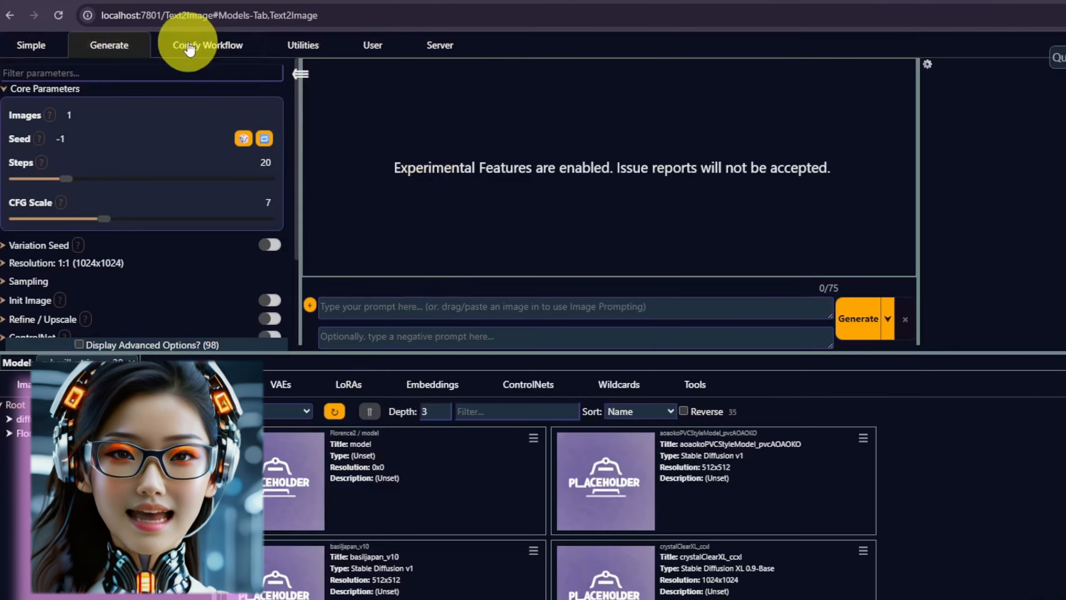
Return to the Comfy Workflow page in the browser, open the ComfyUI Manager dialog to check it and close it
{"action": "left_click", "coordinate": [188, 43]}
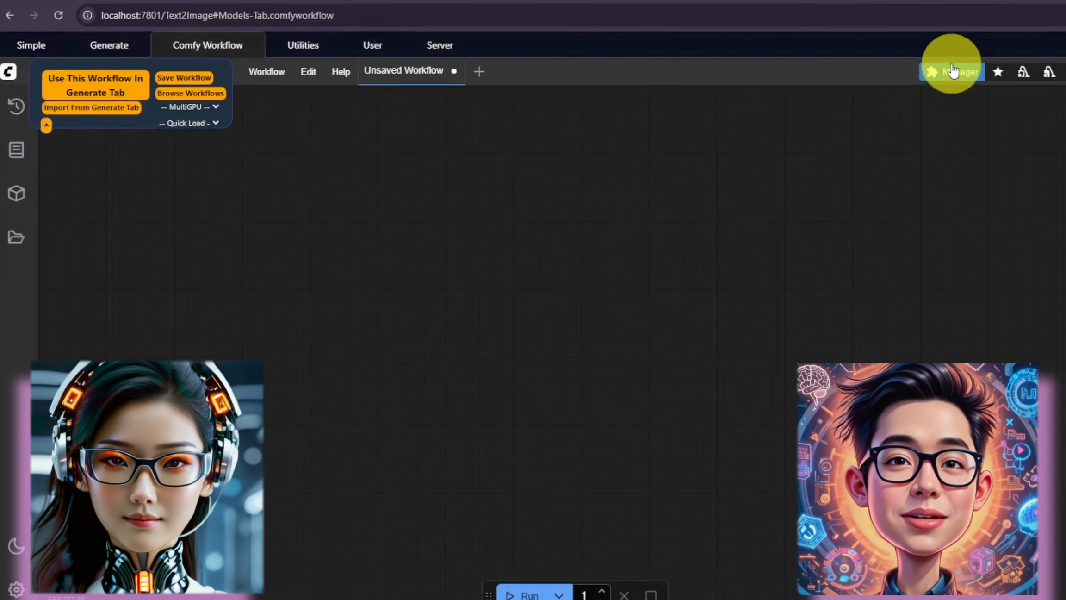
{"action": "left_click", "coordinate": [955, 74]}
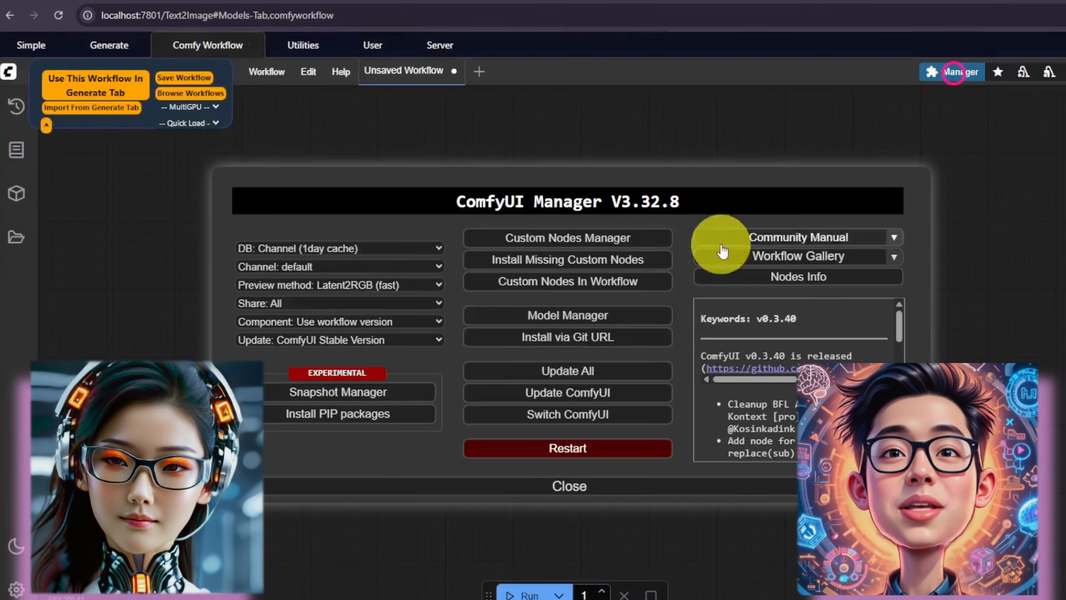
{"action": "left_click", "coordinate": [700, 492]}
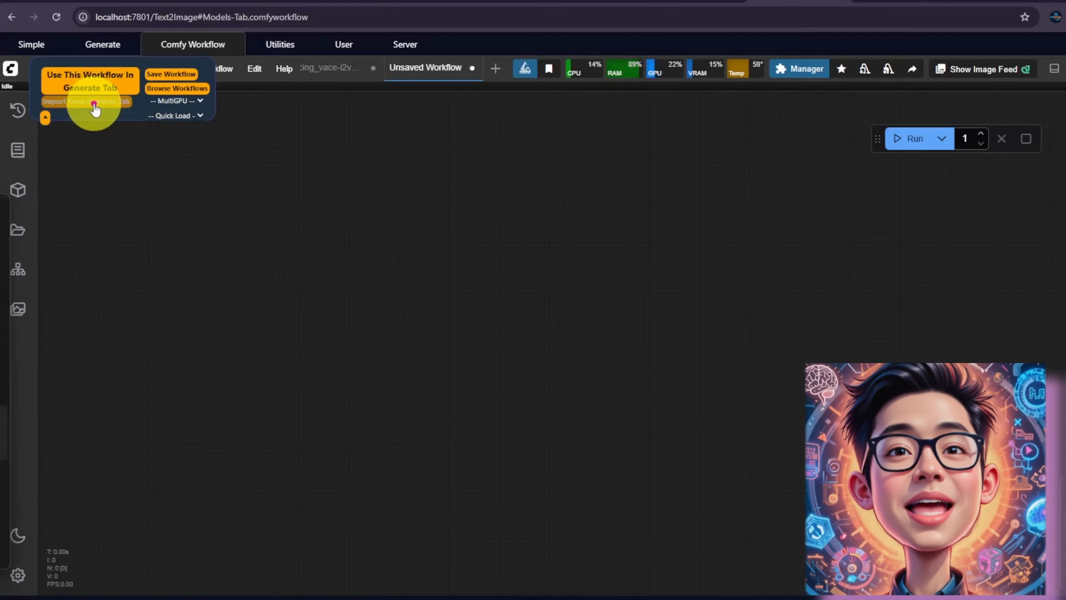
Import the inpainting workflow from the Generate page onto the empty Comfy canvas and view its prompt and image nodes
{"action": "left_click", "coordinate": [95, 108]}
{"action": "scroll", "coordinate": [177, 344], "scroll_direction": "down", "scroll_amount": 5}
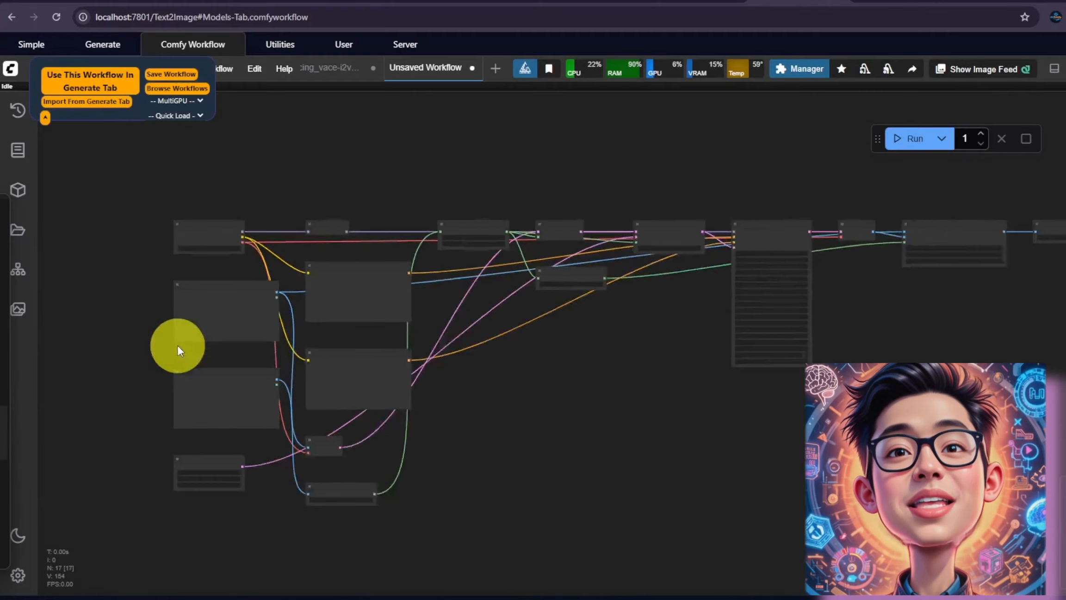
{"action": "scroll", "coordinate": [178, 349], "scroll_direction": "down", "scroll_amount": 2}
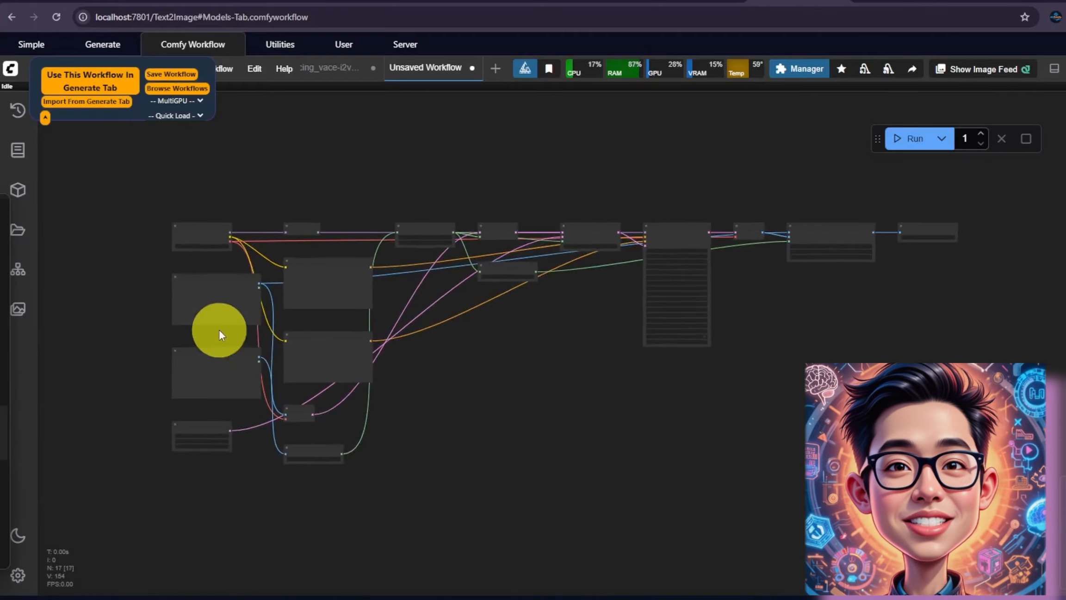
{"action": "scroll", "coordinate": [221, 328], "scroll_direction": "up", "scroll_amount": 2}
{"action": "scroll", "coordinate": [223, 328], "scroll_direction": "up", "scroll_amount": 3}
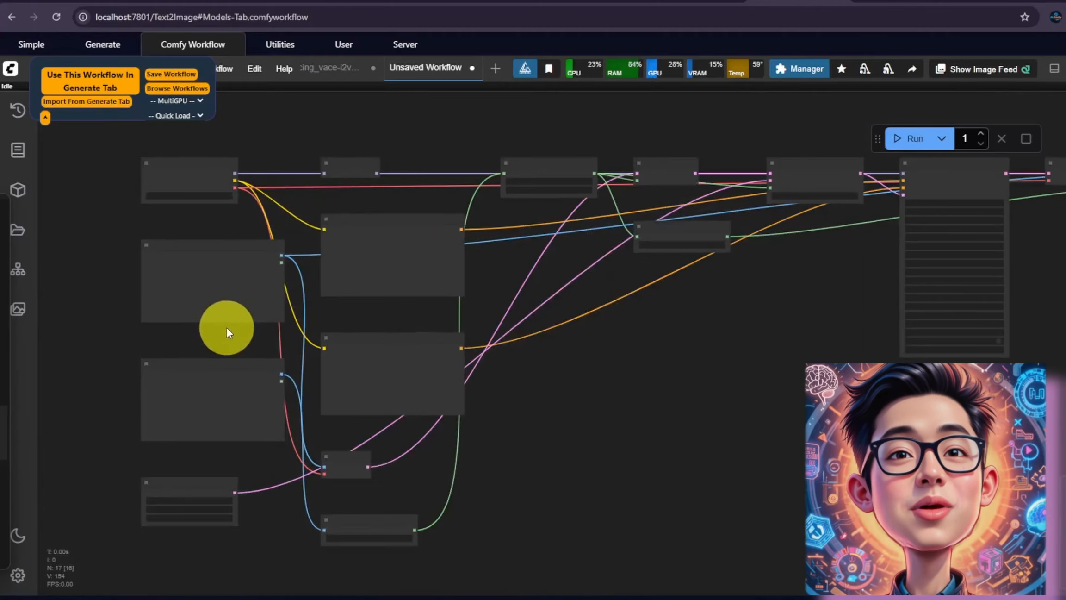
{"action": "scroll", "coordinate": [234, 332], "scroll_direction": "up", "scroll_amount": 7}
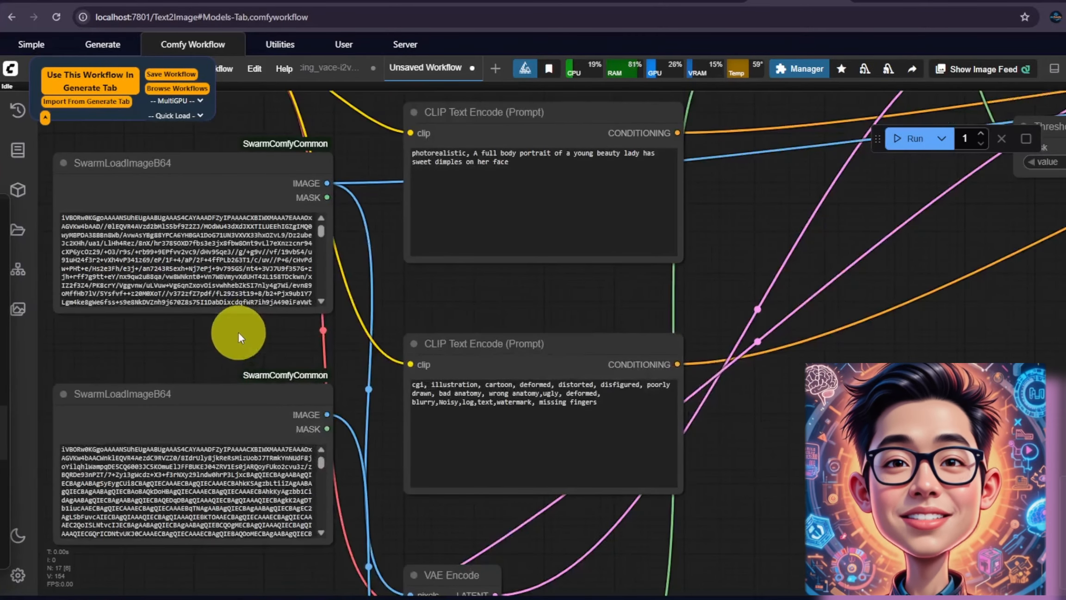
{"action": "scroll", "coordinate": [238, 331], "scroll_direction": "down", "scroll_amount": 2}
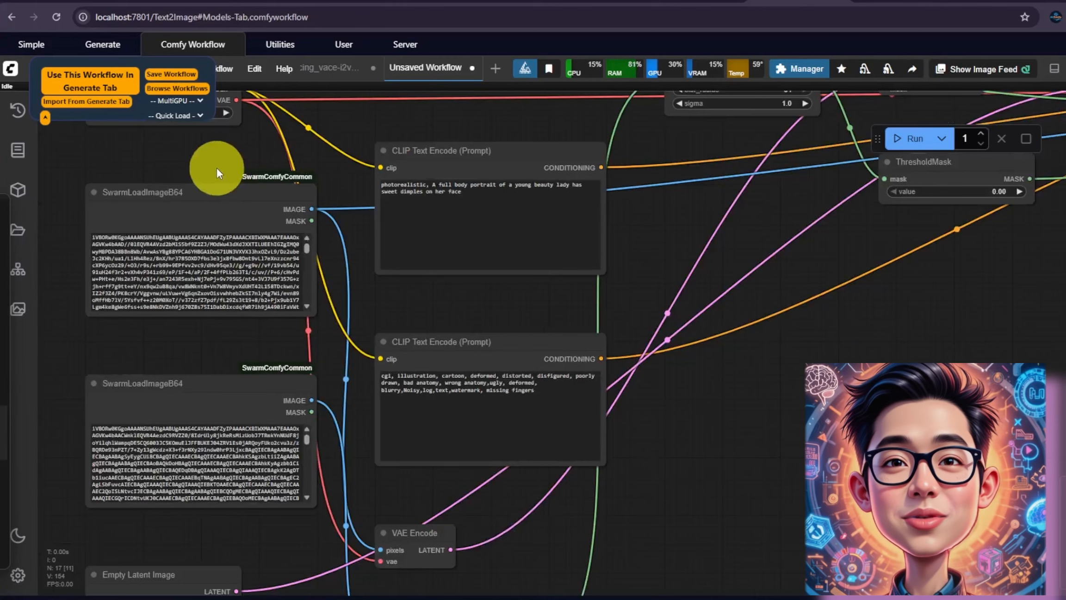
Look through the available models in the Load Checkpoint node without choosing another one
{"action": "left_click_drag", "start_coordinate": [217, 165], "coordinate": [289, 228]}
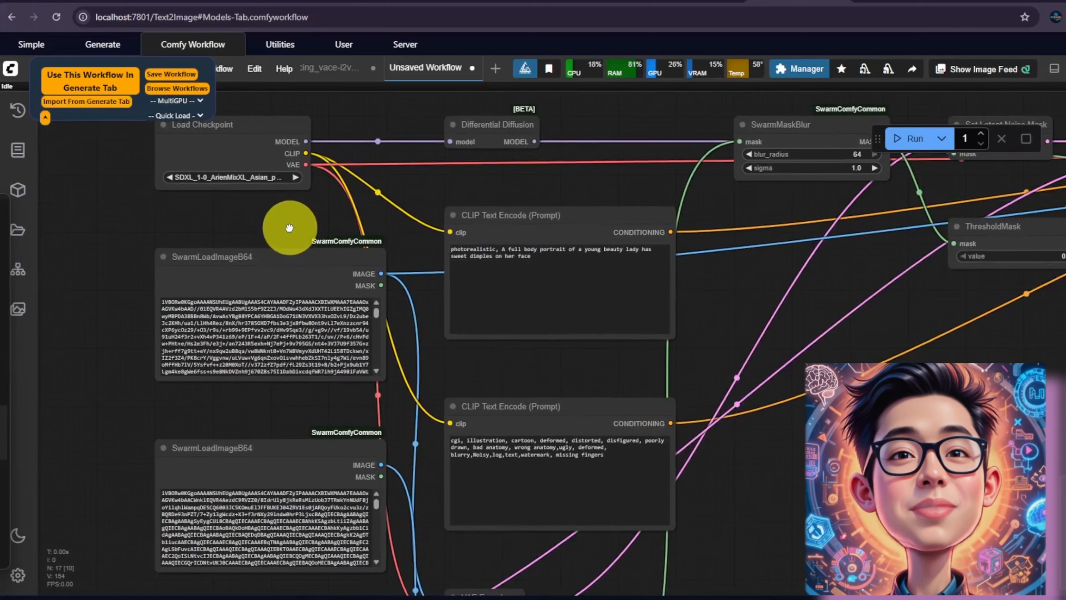
{"action": "left_click", "coordinate": [256, 176]}
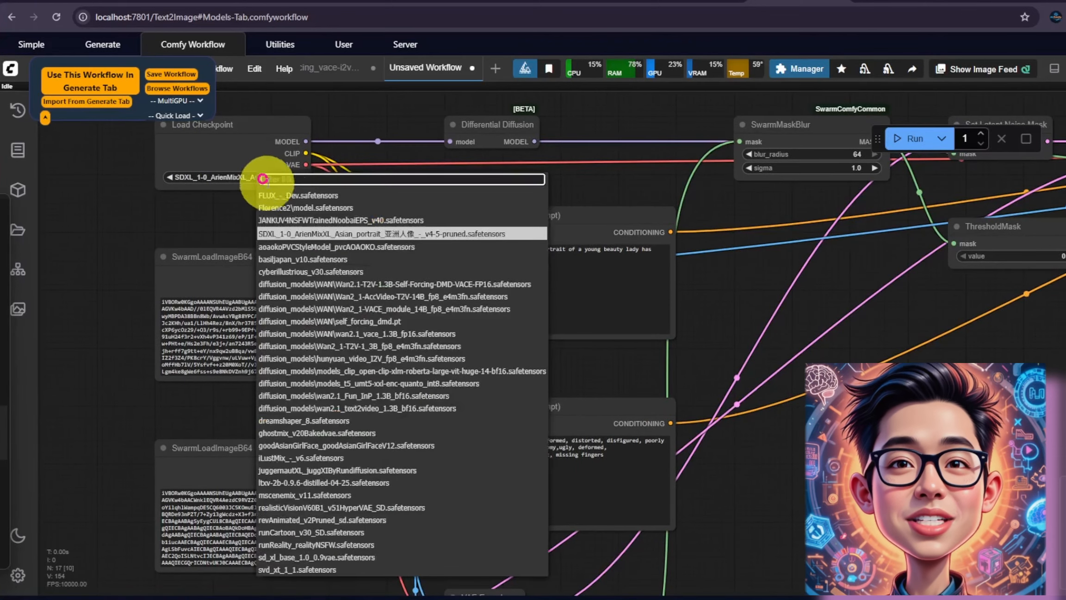
{"action": "left_click", "coordinate": [193, 221]}
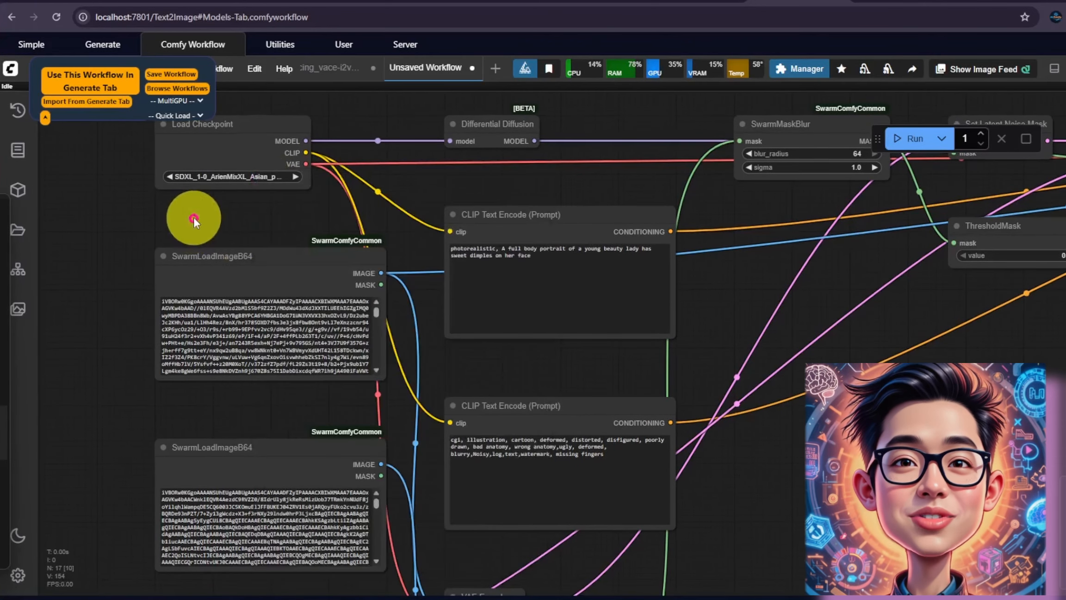
{"action": "left_click", "coordinate": [293, 260]}
{"action": "left_click", "coordinate": [165, 222]}
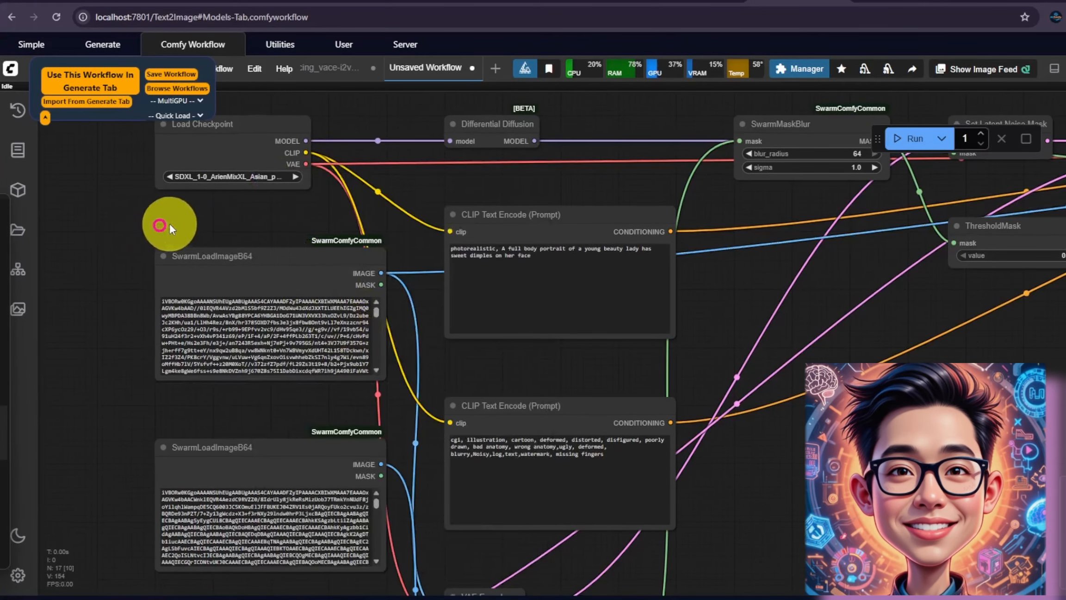
Add a Load Image node and place it between the Load Checkpoint node and the first SwarmLoadImageB64 node
{"action": "double_click", "coordinate": [237, 231]}
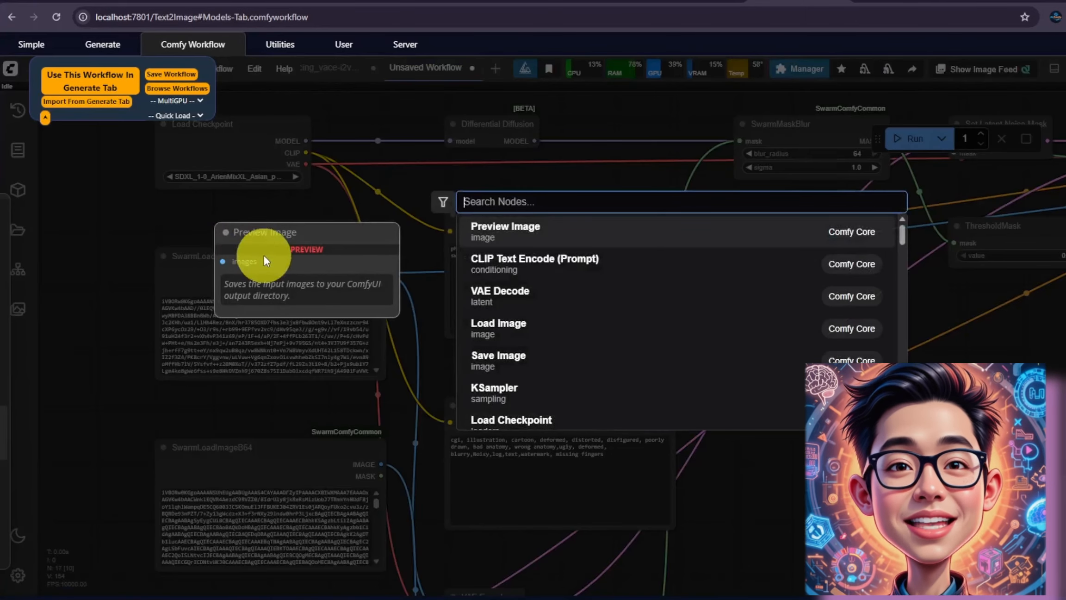
{"action": "type", "text": "load"}
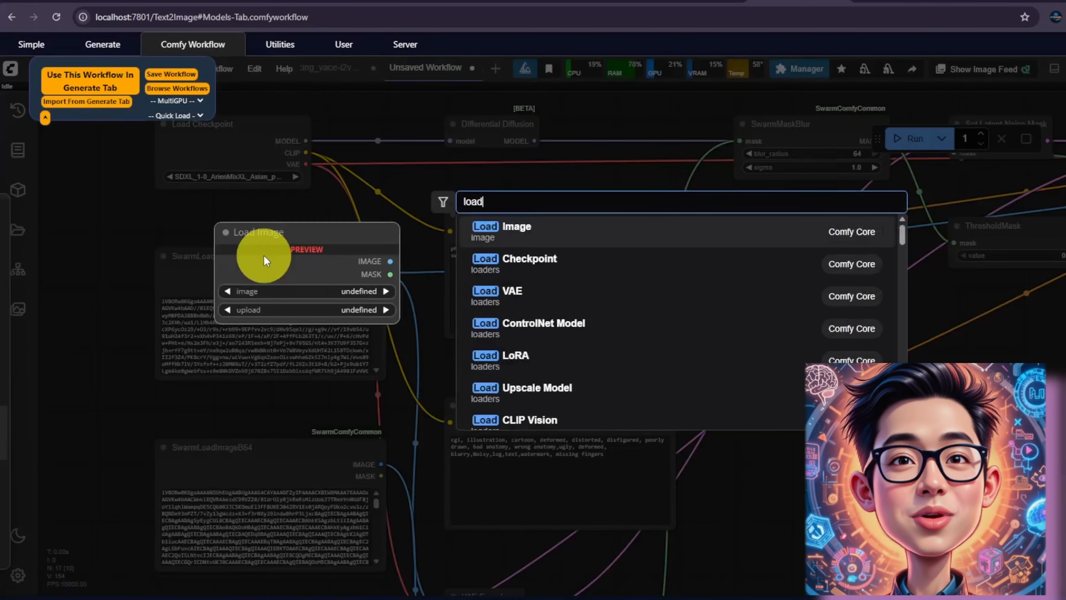
{"action": "left_click", "coordinate": [491, 230]}
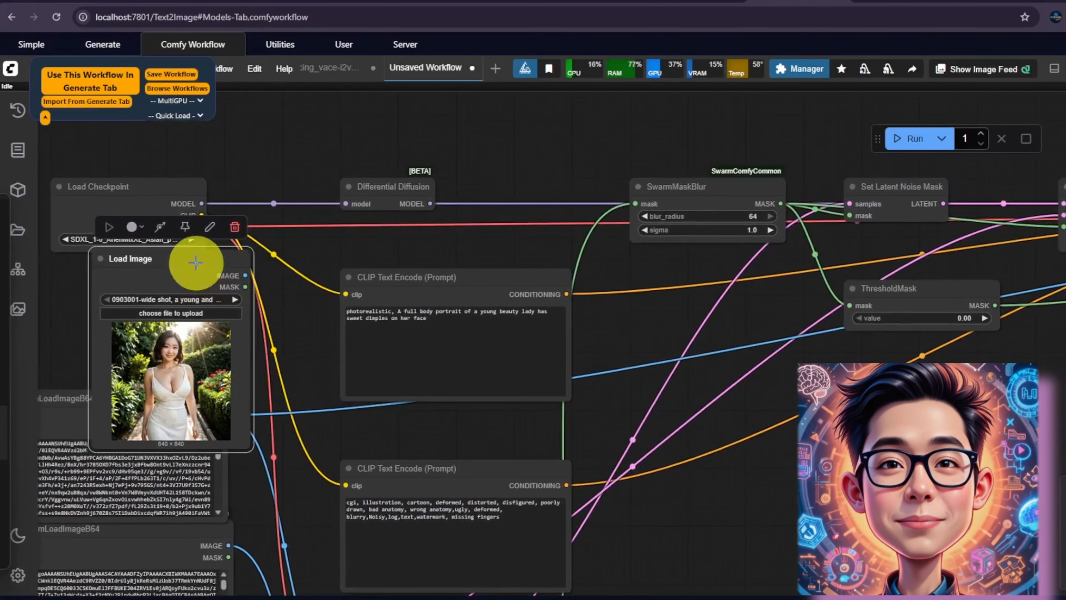
{"action": "left_click_drag", "start_coordinate": [196, 263], "coordinate": [131, 281]}
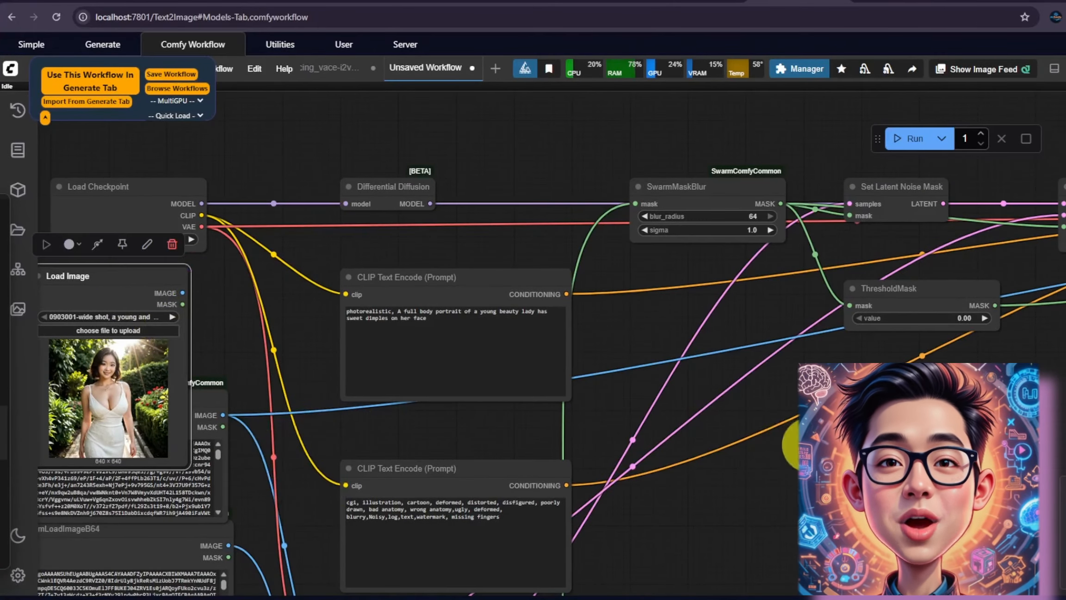
Move the SwarmImageCompositeMaskedColorCorrecting node slightly below the row of the VAE Decode and SwarmSaveImageWS nodes
{"action": "scroll", "coordinate": [931, 412], "scroll_direction": "down", "scroll_amount": 2}
{"action": "left_click_drag", "start_coordinate": [971, 453], "coordinate": [429, 454]}
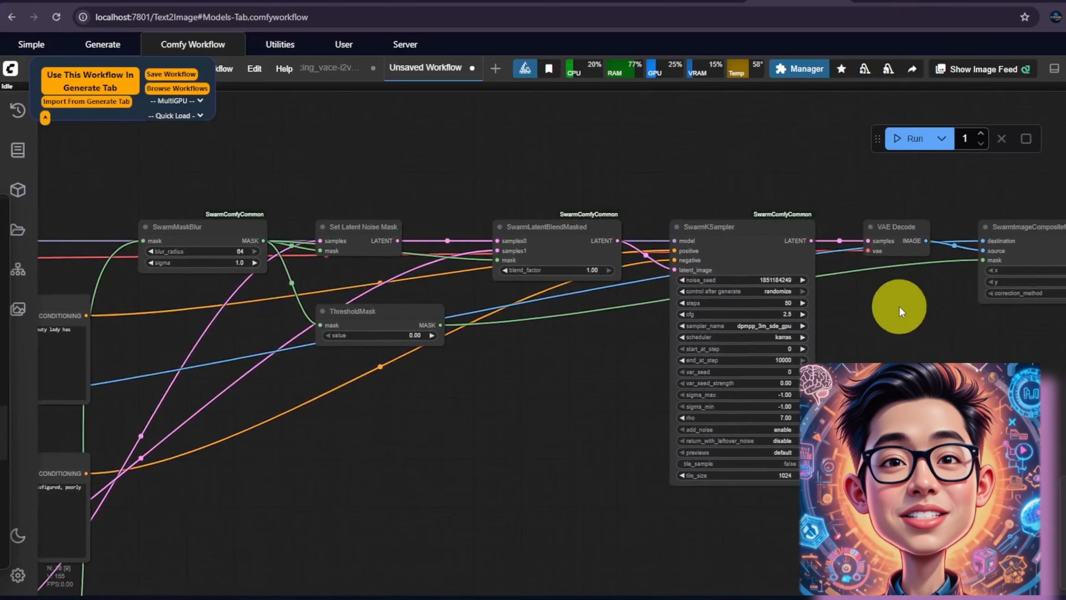
{"action": "left_click_drag", "start_coordinate": [974, 368], "coordinate": [881, 396]}
{"action": "left_click_drag", "start_coordinate": [995, 255], "coordinate": [995, 306]}
{"action": "left_click_drag", "start_coordinate": [964, 437], "coordinate": [694, 449]}
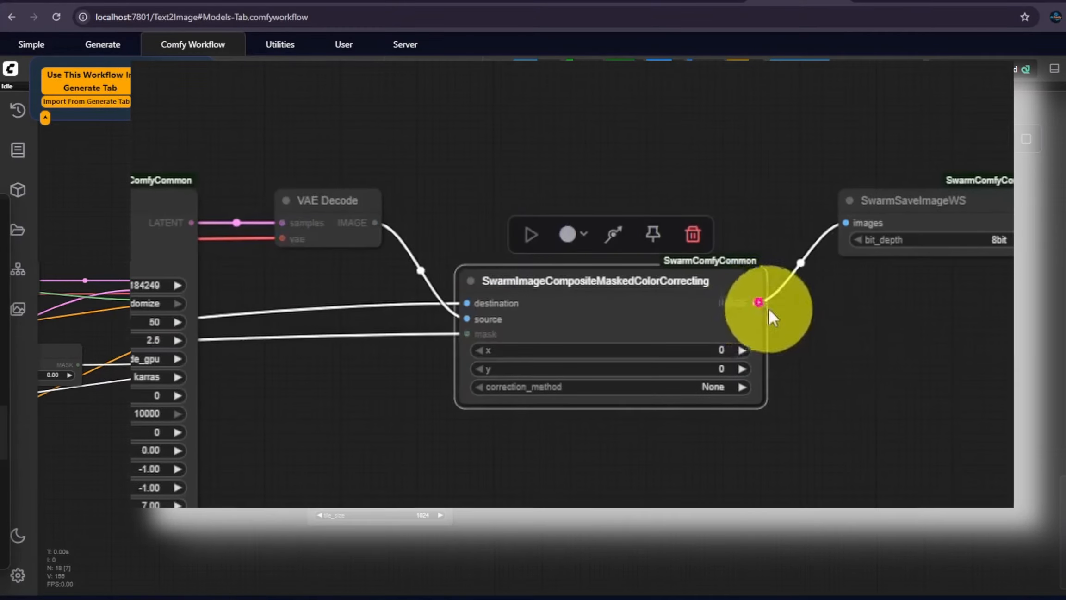
Add a Save Image node below SwarmSaveImageWS and connect the SwarmImageCompositeMaskedColorCorrecting node's IMAGE output to its images input
{"action": "left_click_drag", "start_coordinate": [769, 311], "coordinate": [831, 336]}
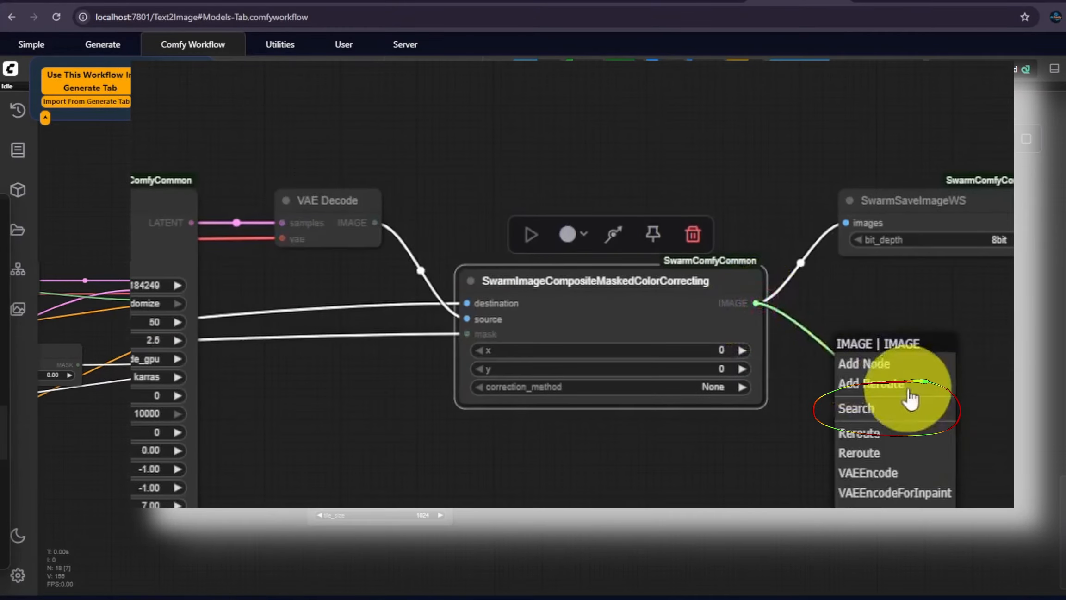
{"action": "double_click", "coordinate": [838, 435]}
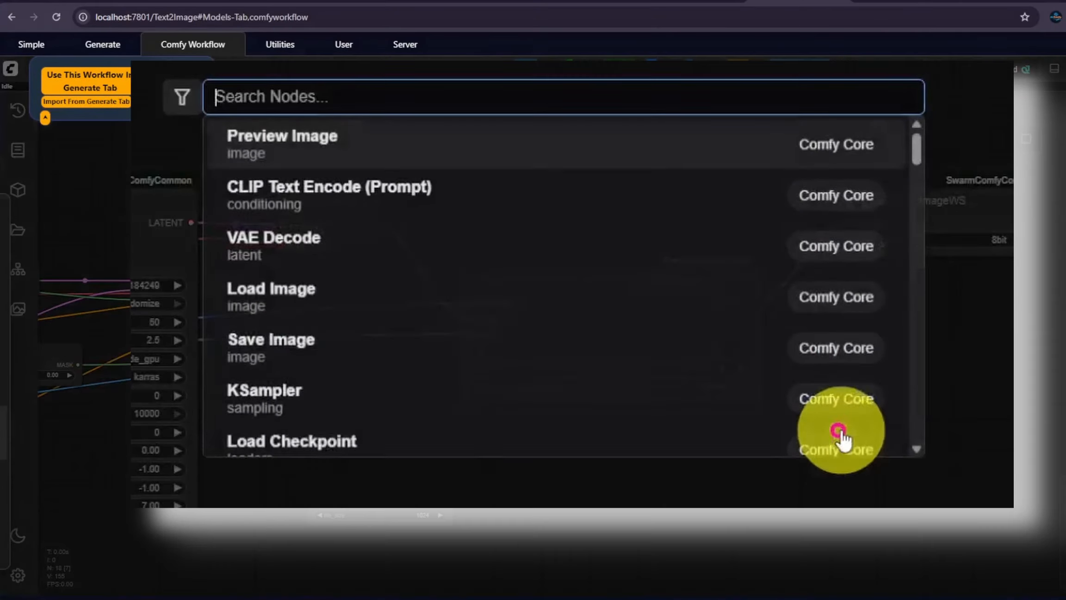
{"action": "type", "text": "save"}
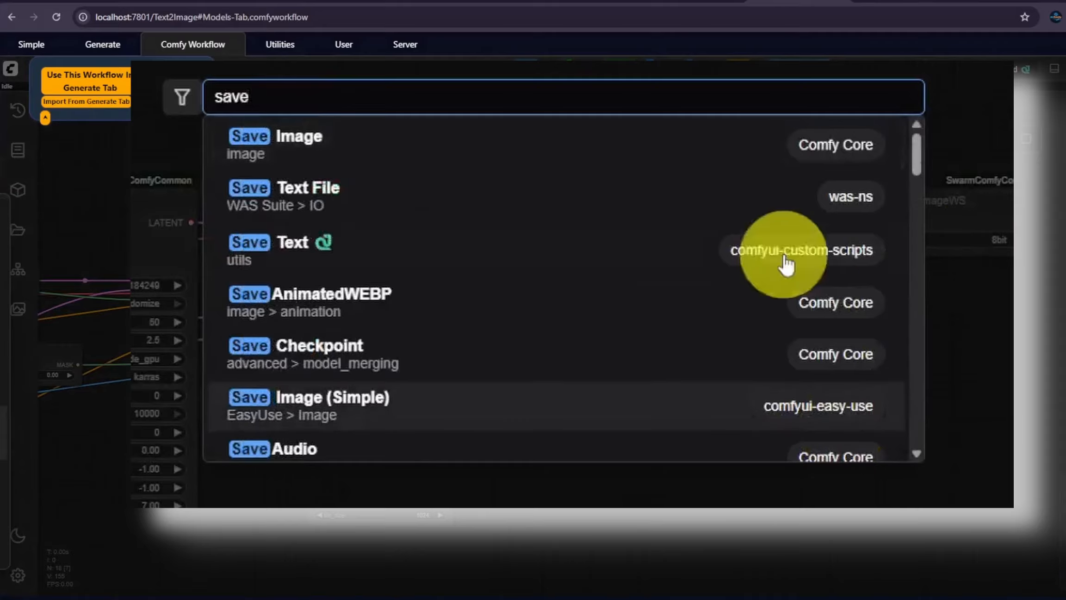
{"action": "left_click", "coordinate": [496, 140]}
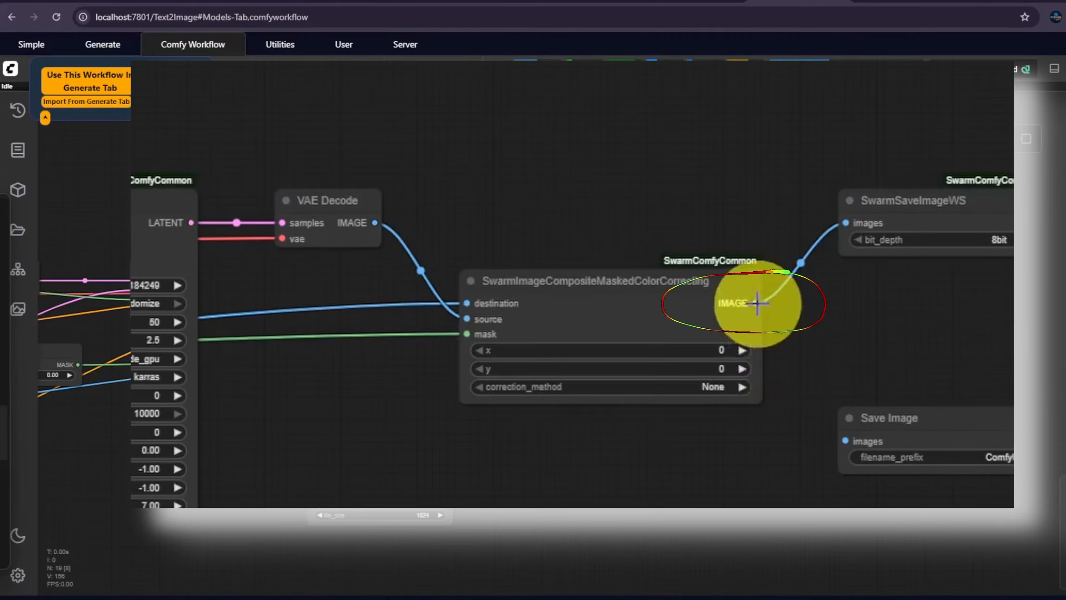
{"action": "mouse_move", "coordinate": [758, 304]}
{"action": "left_mouse_down"}
{"action": "mouse_move", "coordinate": [789, 403]}
{"action": "mouse_move", "coordinate": [845, 441]}
{"action": "left_mouse_up"}
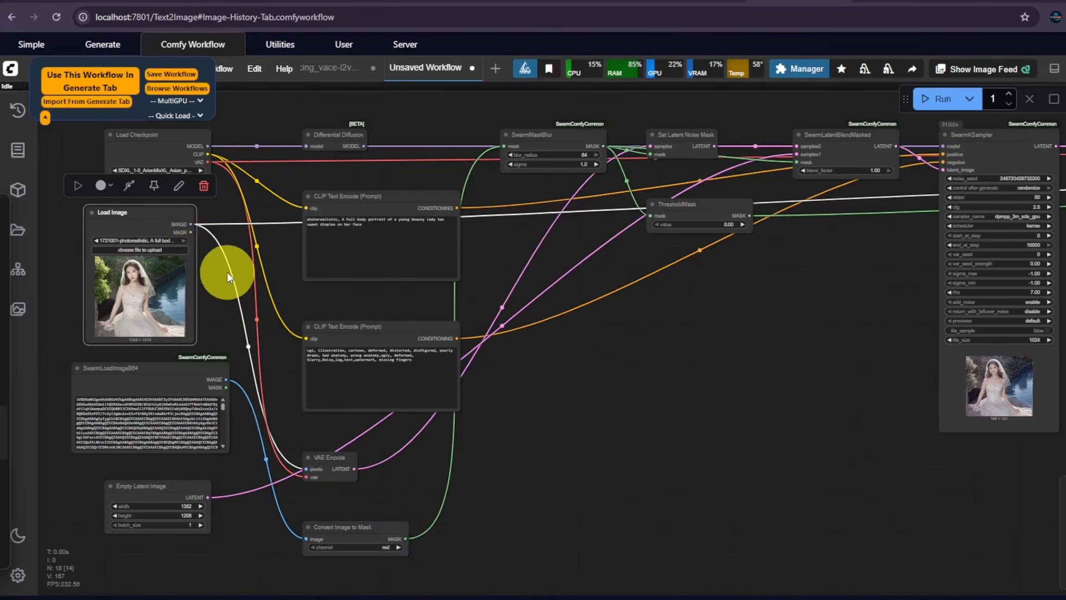
Examine the Load Image node with the bridal portrait, its connections, and the SwarmLoadImageB64 node below it
{"action": "left_click", "coordinate": [235, 251]}
{"action": "scroll", "coordinate": [204, 199], "scroll_direction": "up", "scroll_amount": 1}
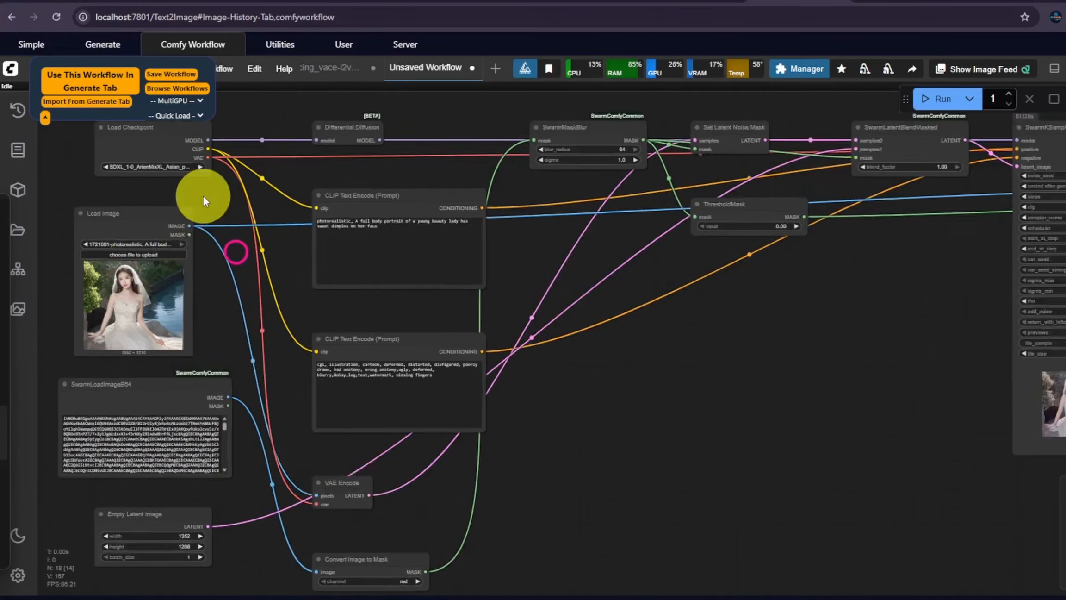
{"action": "scroll", "coordinate": [203, 198], "scroll_direction": "up", "scroll_amount": 2}
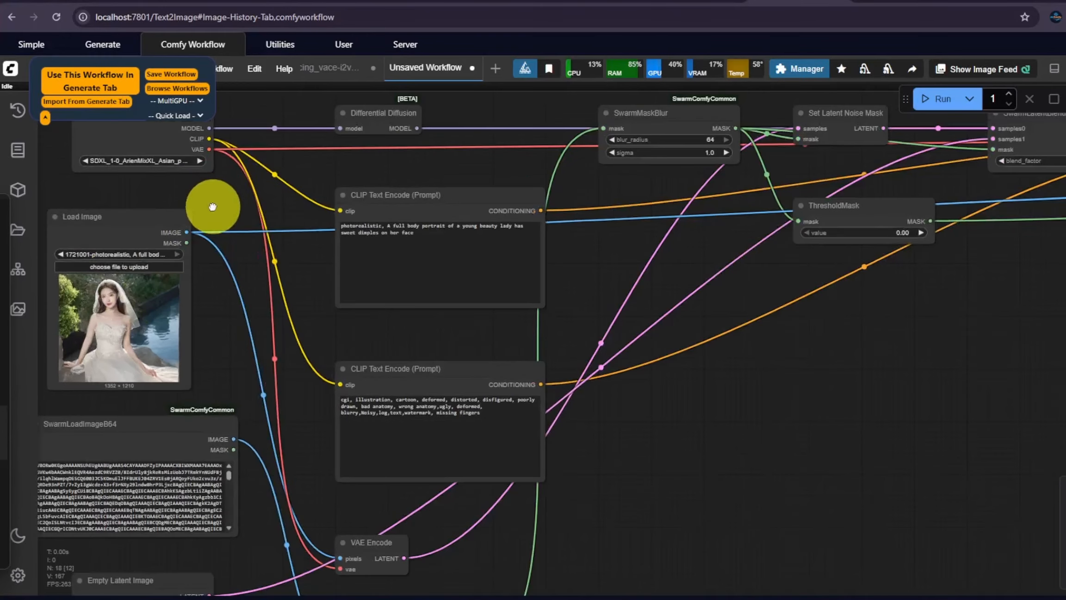
{"action": "left_click_drag", "start_coordinate": [209, 207], "coordinate": [230, 250]}
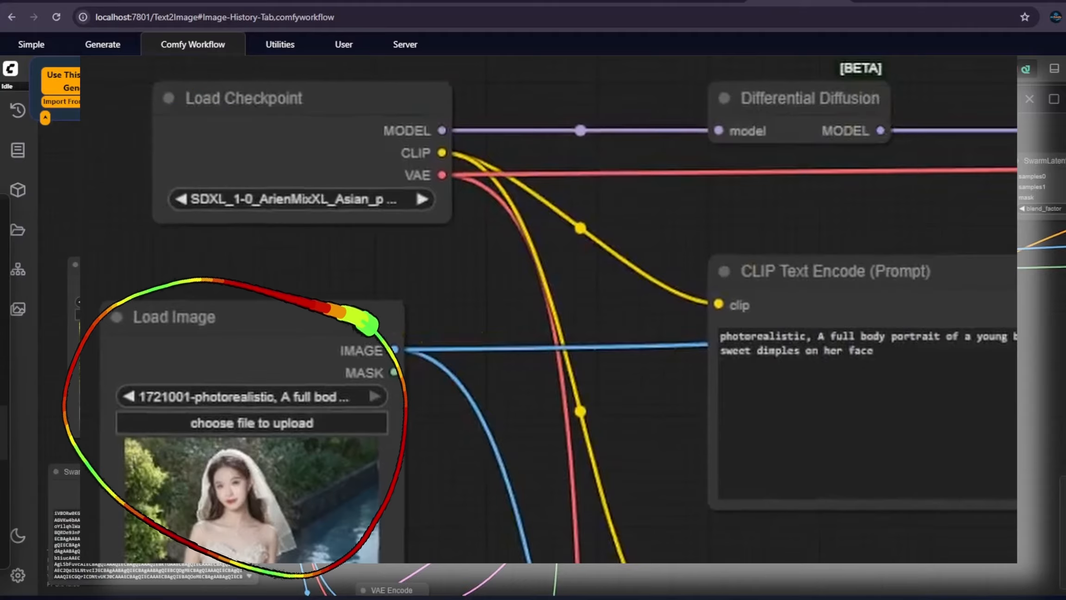
{"action": "left_click_drag", "start_coordinate": [532, 393], "coordinate": [564, 261]}
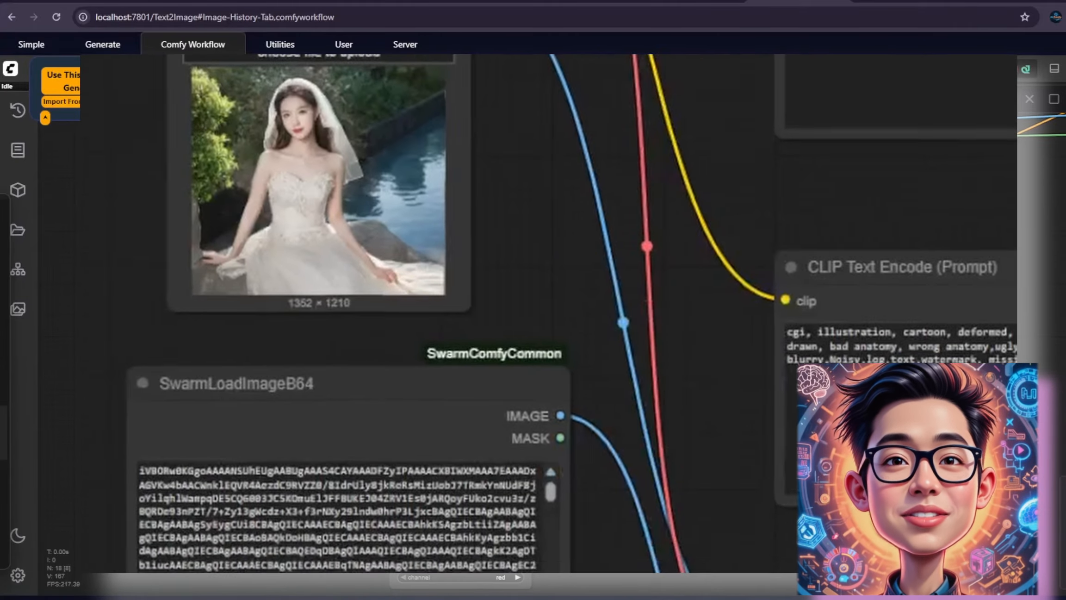
Examine the inpainting workflow's nodes from the image loaders and prompts through the mask blur, latent blending and SwarmKSampler to the output nodes
{"action": "left_click", "coordinate": [898, 79]}
{"action": "left_click", "coordinate": [902, 320]}
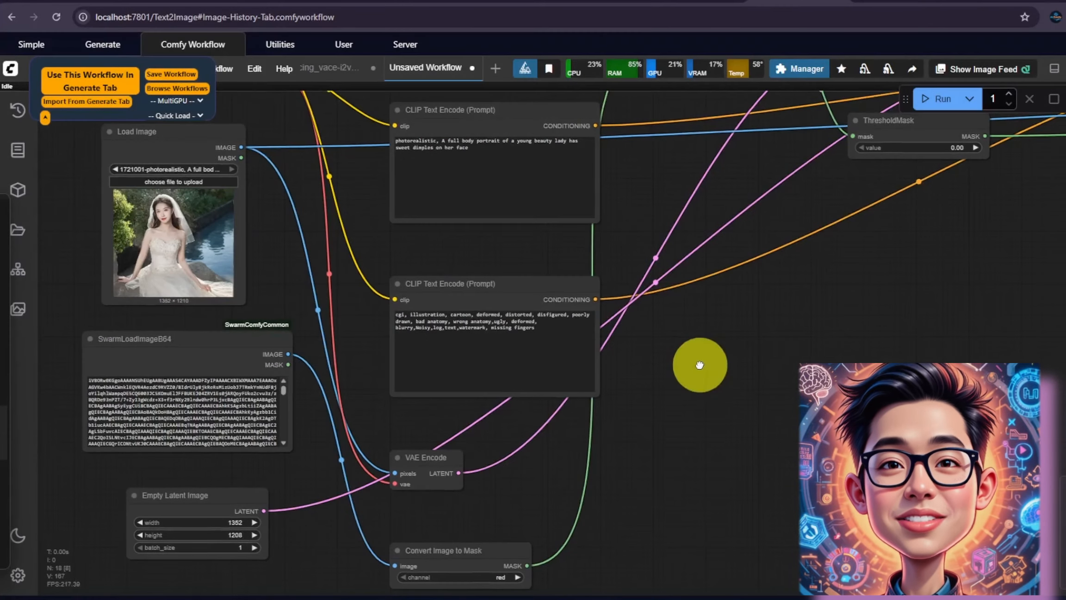
{"action": "left_click", "coordinate": [543, 345]}
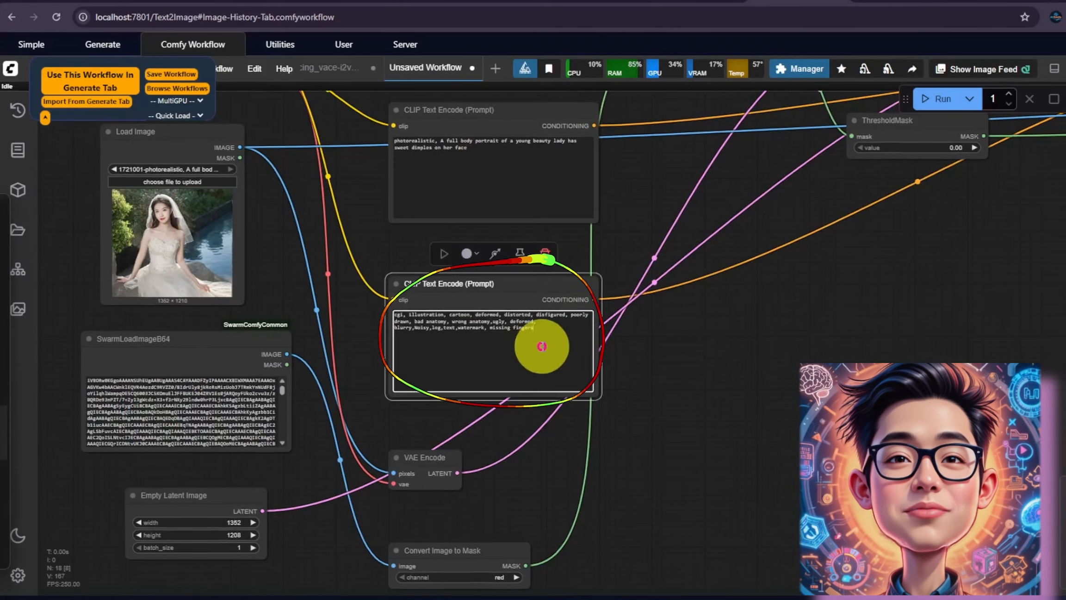
{"action": "left_click_drag", "start_coordinate": [640, 457], "coordinate": [637, 361]}
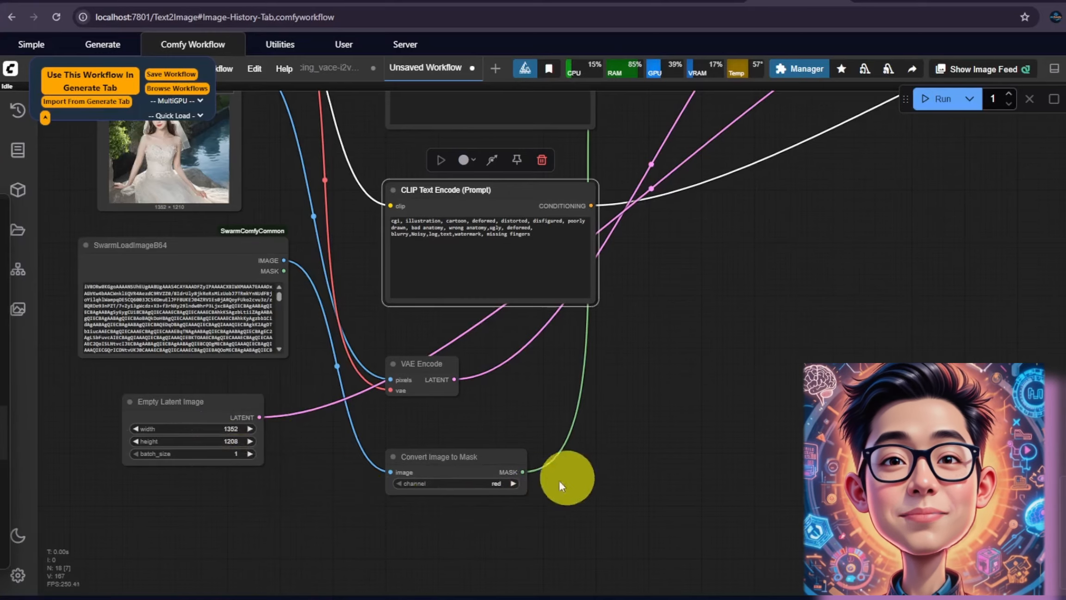
{"action": "left_click_drag", "start_coordinate": [736, 383], "coordinate": [640, 449]}
{"action": "left_click_drag", "start_coordinate": [886, 342], "coordinate": [783, 409]}
{"action": "mouse_move", "coordinate": [912, 254]}
{"action": "left_mouse_down"}
{"action": "mouse_move", "coordinate": [846, 361]}
{"action": "mouse_move", "coordinate": [577, 359]}
{"action": "left_mouse_up"}
{"action": "left_click", "coordinate": [206, 176]}
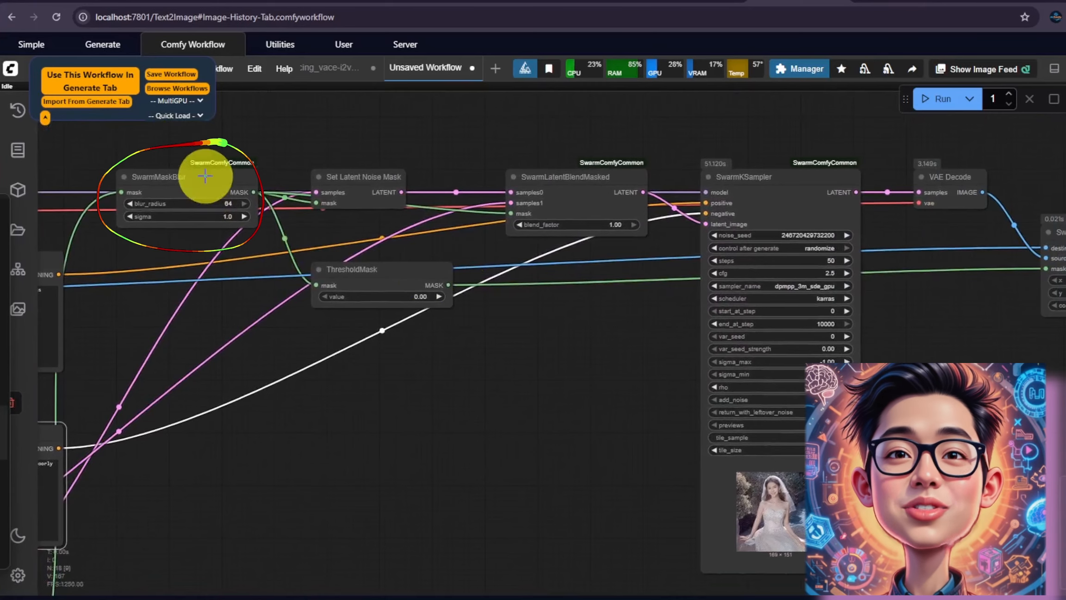
{"action": "left_click", "coordinate": [644, 174]}
{"action": "left_click", "coordinate": [821, 179]}
{"action": "mouse_move", "coordinate": [992, 338]}
{"action": "left_mouse_down"}
{"action": "mouse_move", "coordinate": [771, 303]}
{"action": "mouse_move", "coordinate": [584, 309]}
{"action": "mouse_move", "coordinate": [467, 333]}
{"action": "left_mouse_up"}
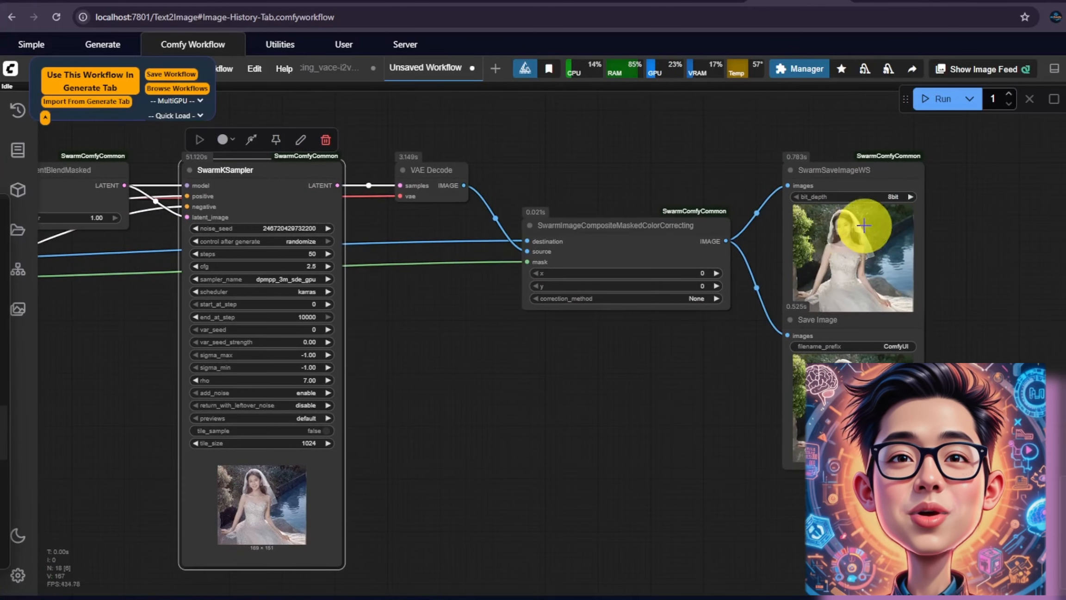
Move the Save Image node slightly down and left, clear of the SwarmSaveImageWS node
{"action": "left_click", "coordinate": [845, 325]}
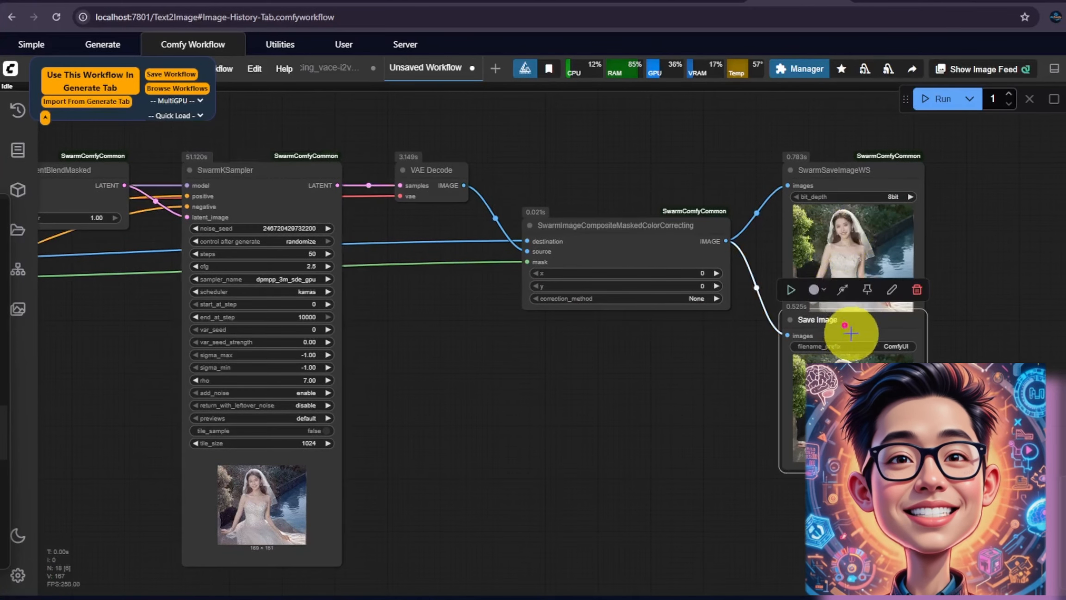
{"action": "left_click_drag", "start_coordinate": [868, 324], "coordinate": [841, 348]}
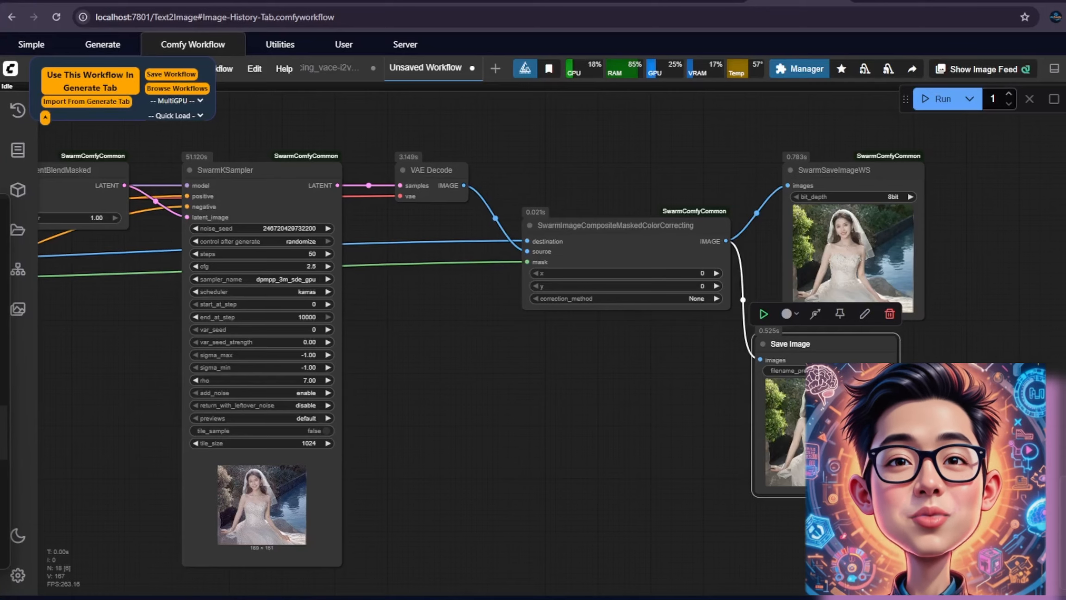
{"action": "left_click_drag", "start_coordinate": [447, 18], "coordinate": [487, 19]}
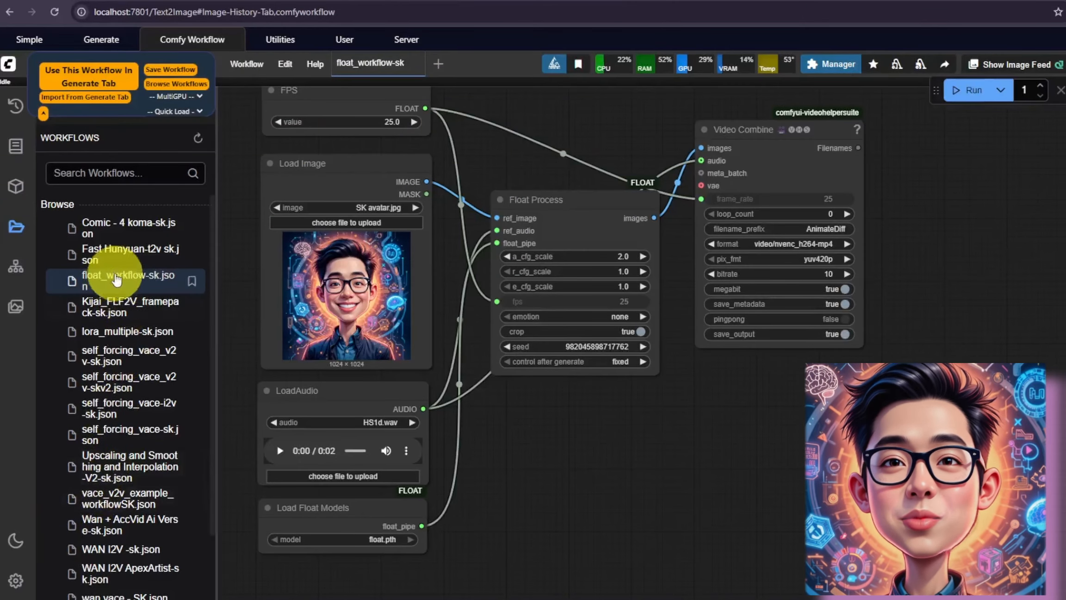
Open the saved workflow wan2.1_1.3B_self_forcing-sk.json and hide the workflow list
{"action": "scroll", "coordinate": [121, 542], "scroll_direction": "down", "scroll_amount": 2}
{"action": "left_click", "coordinate": [106, 566]}
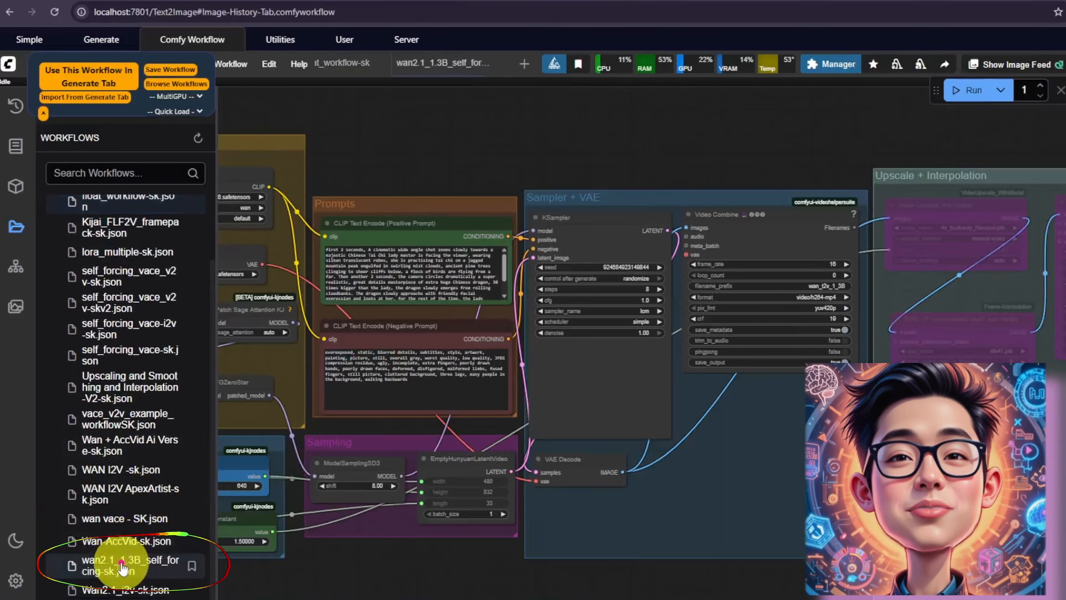
{"action": "left_click", "coordinate": [16, 227]}
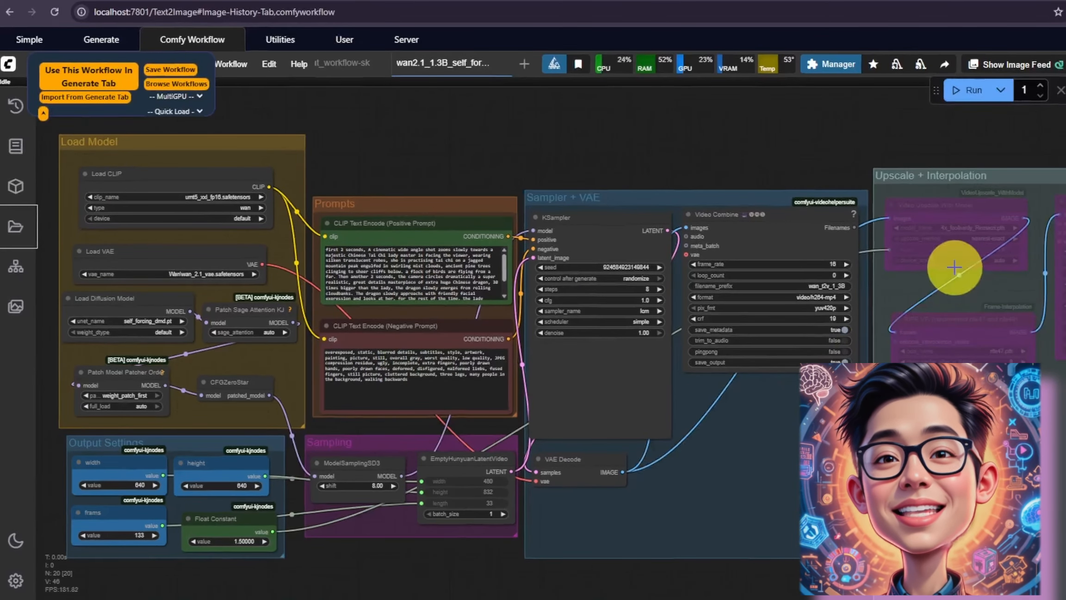
Check the bypassed nodes in the Upscale + Interpolation group and run the text-to-video workflow
{"action": "left_click_drag", "start_coordinate": [1028, 141], "coordinate": [604, 149]}
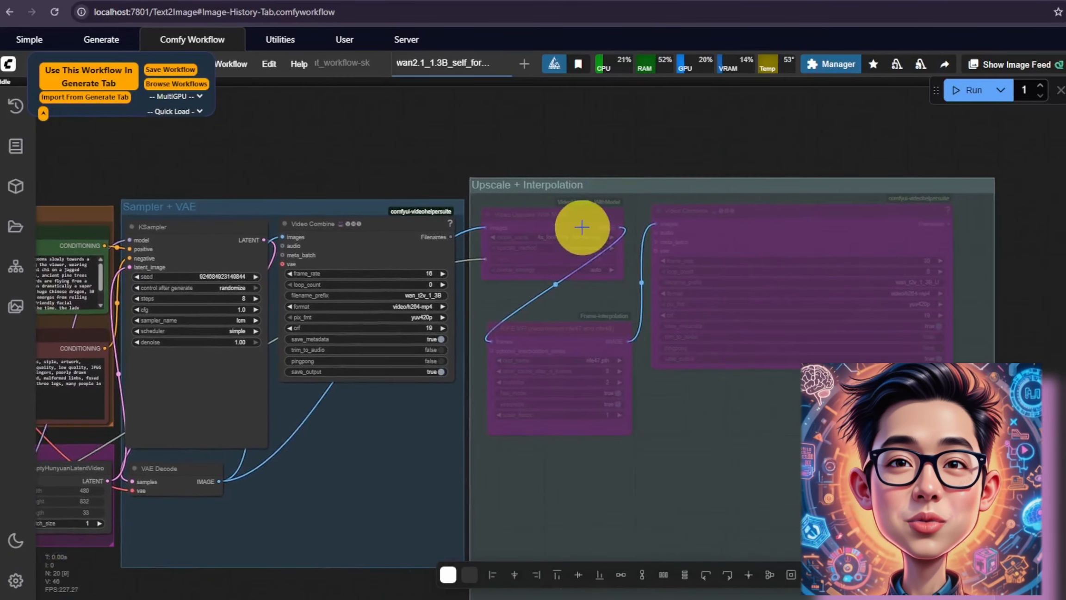
{"action": "left_click", "coordinate": [583, 221]}
{"action": "left_click", "coordinate": [762, 241]}
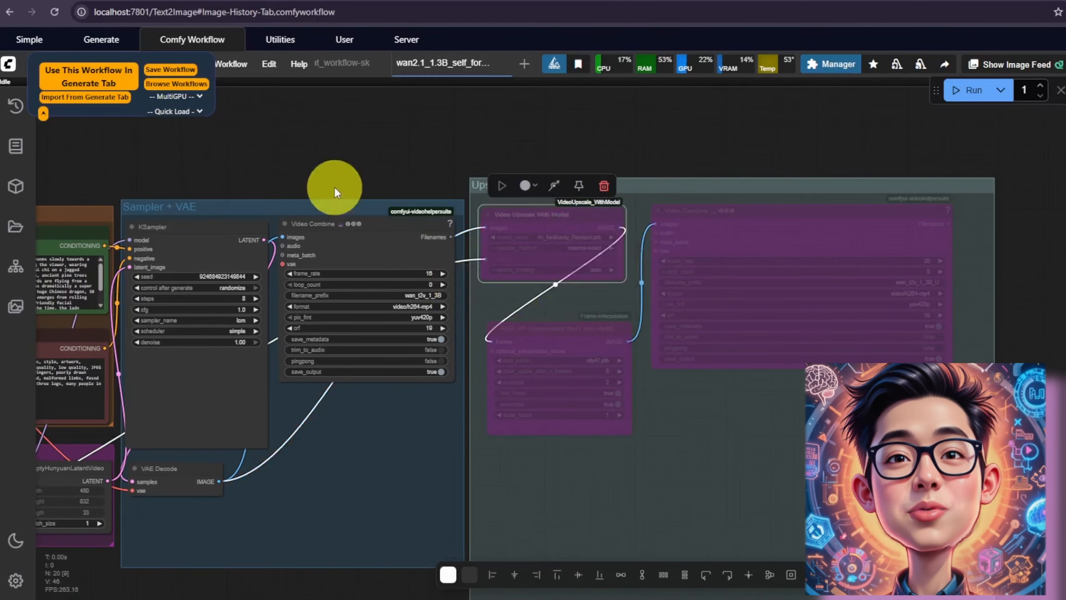
{"action": "left_click_drag", "start_coordinate": [336, 192], "coordinate": [671, 166]}
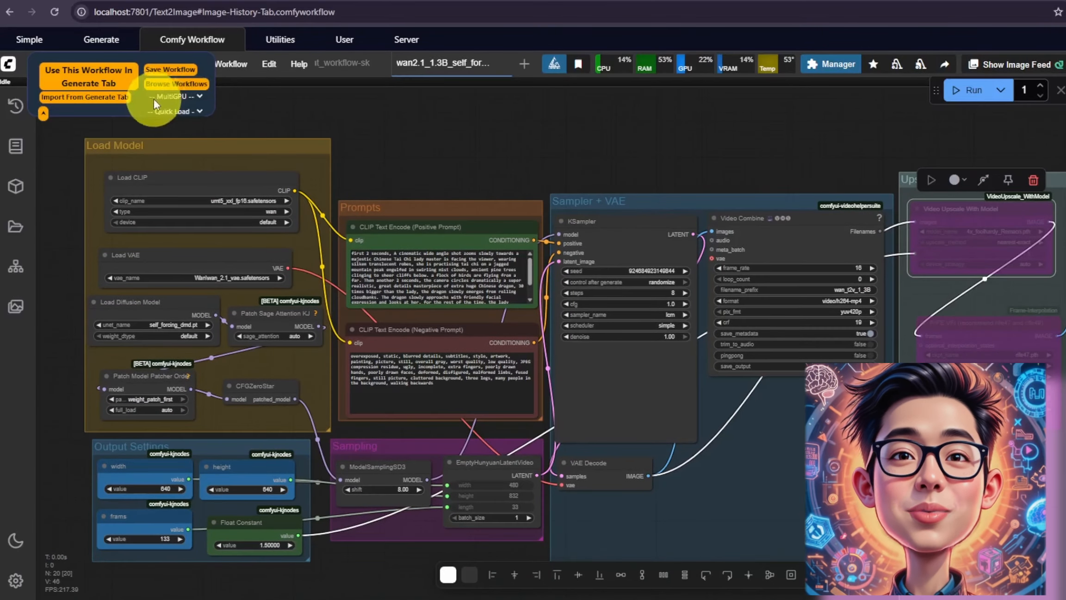
{"action": "left_click", "coordinate": [961, 91]}
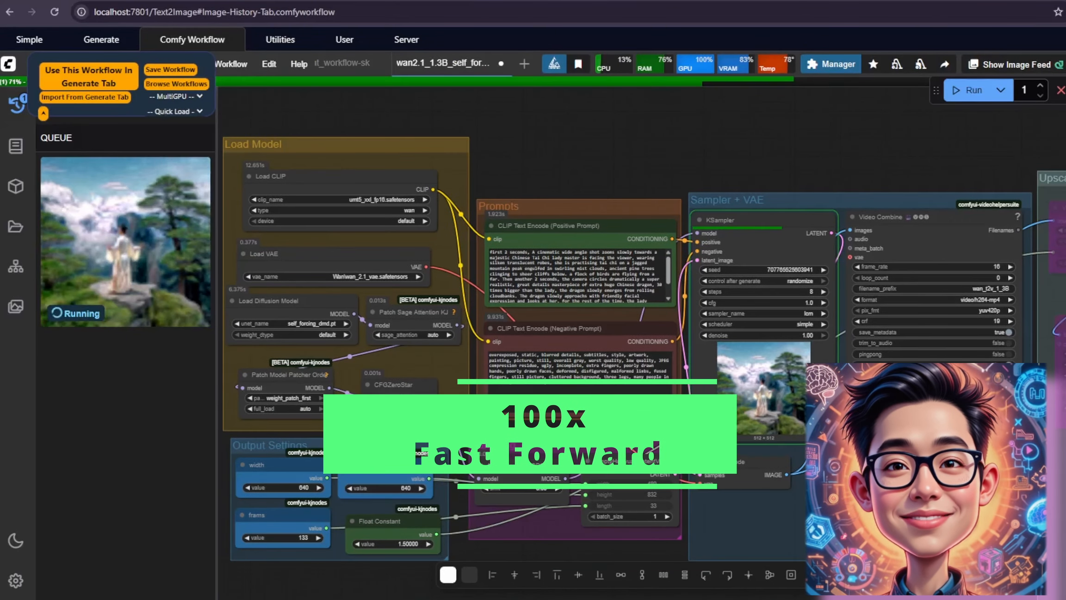
Play the generated Tai Chi and dragon video in the enlarged preview and close it
{"action": "left_click", "coordinate": [746, 326]}
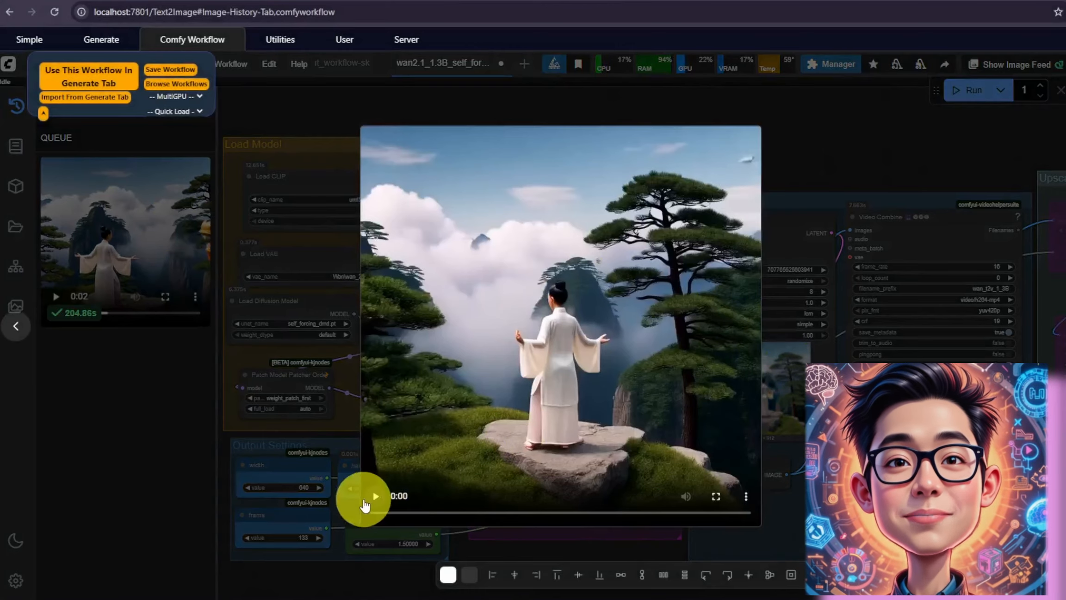
{"action": "left_click", "coordinate": [374, 498]}
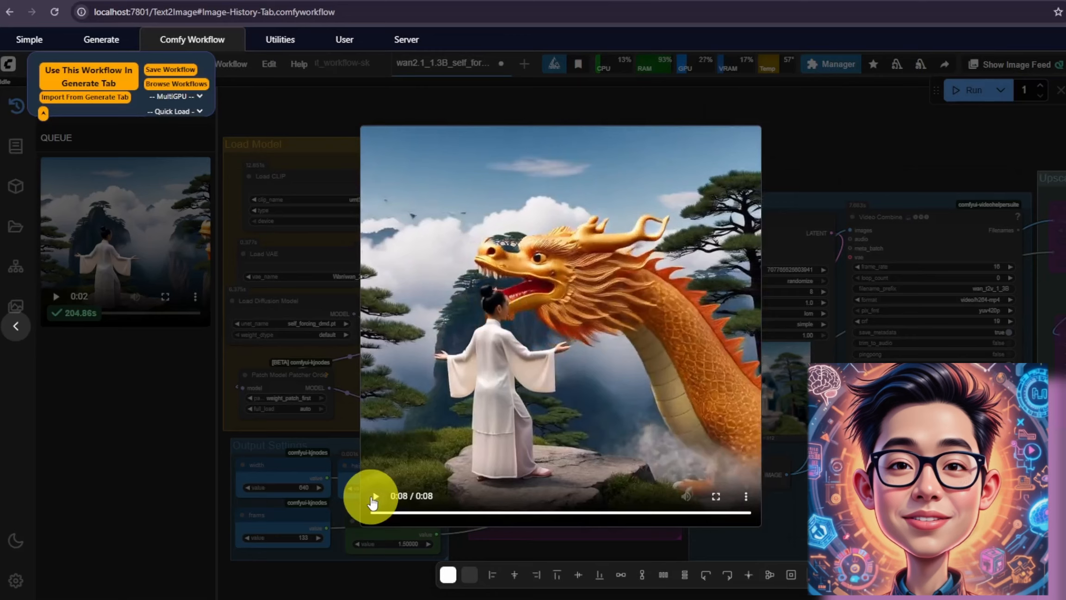
{"action": "left_click", "coordinate": [199, 451]}
Send the wan2.1 text-to-video workflow to the Generate tab
{"action": "left_click", "coordinate": [108, 81]}
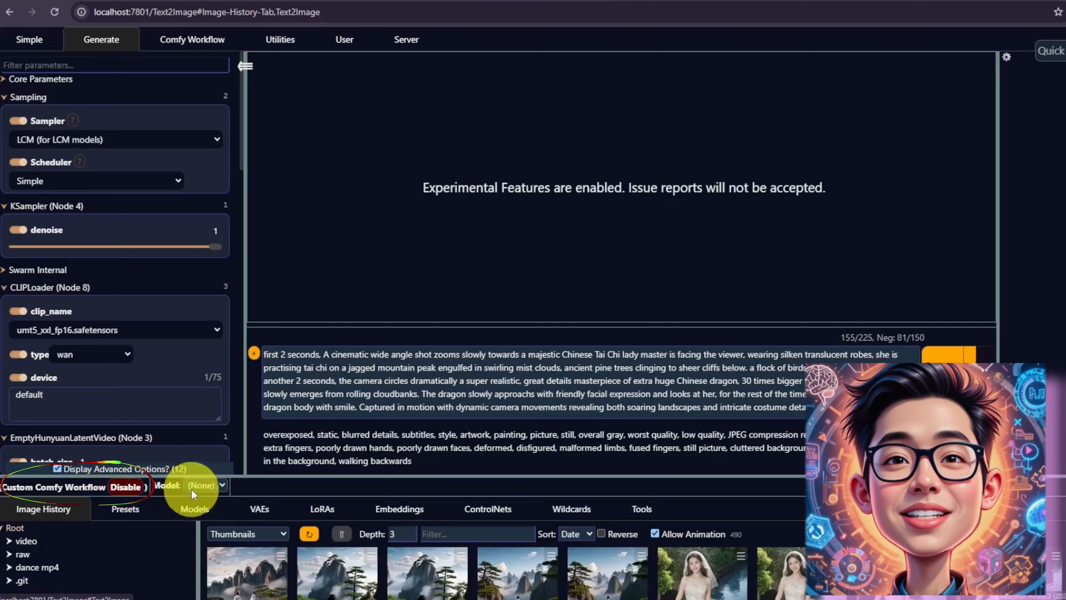
{"action": "left_click", "coordinate": [223, 484]}
{"action": "left_click", "coordinate": [243, 52]}
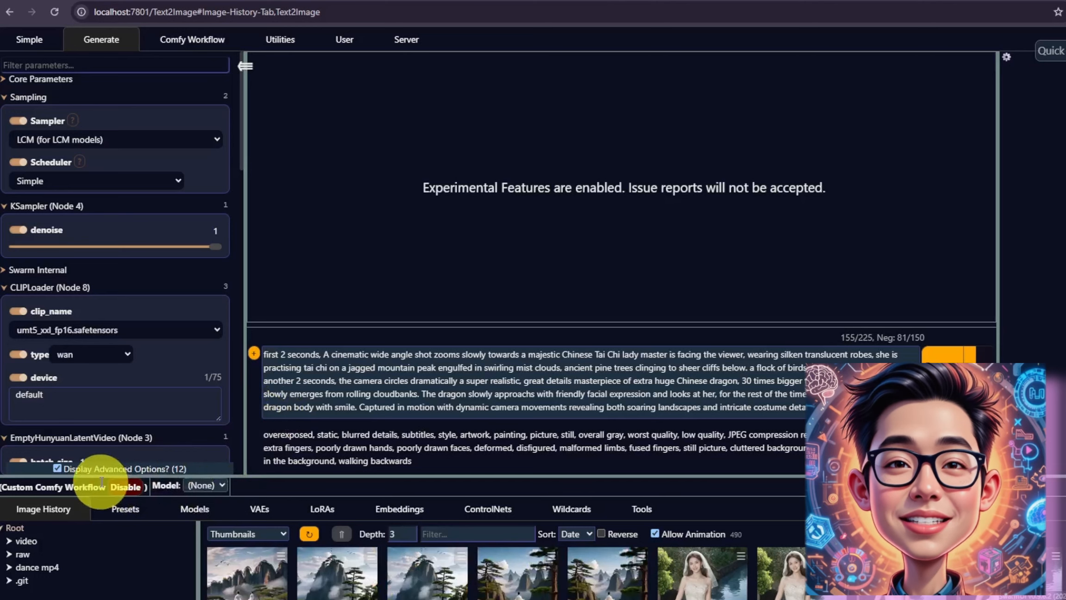
Review the custom workflow's parameters, from the sampling and CLIPLoader settings to the VHS_VideoCombine and width settings
{"action": "scroll", "coordinate": [160, 172], "scroll_direction": "down", "scroll_amount": 5}
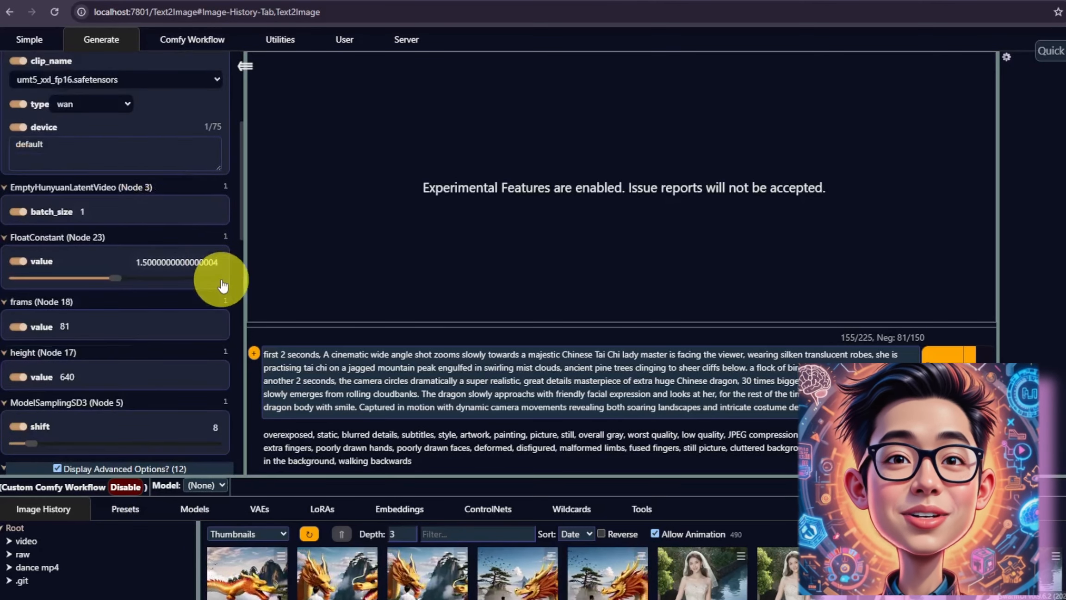
{"action": "scroll", "coordinate": [223, 284], "scroll_direction": "down", "scroll_amount": 3}
{"action": "scroll", "coordinate": [223, 294], "scroll_direction": "down", "scroll_amount": 7}
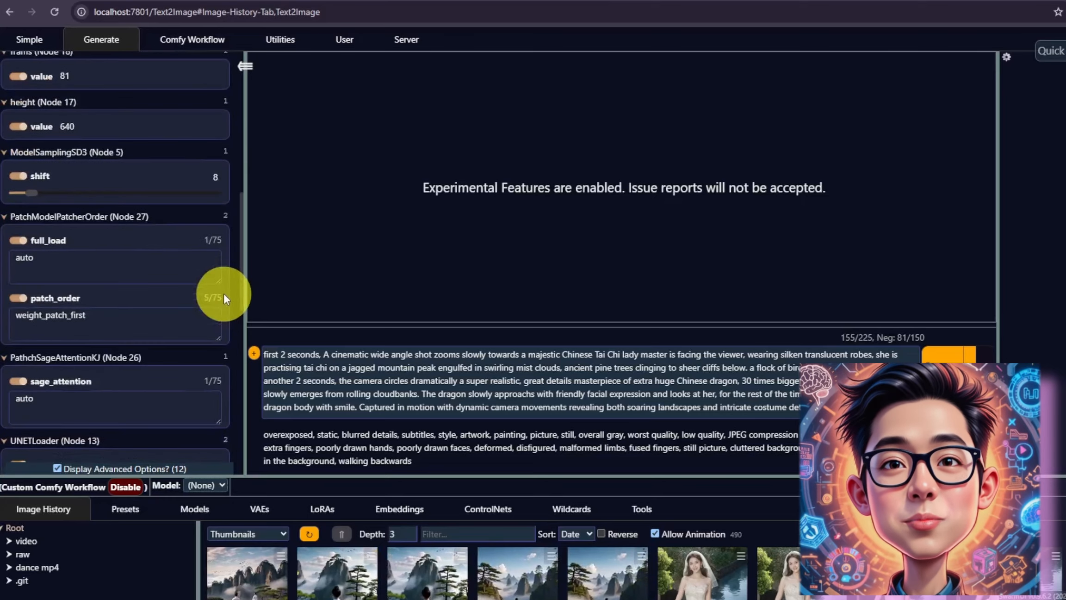
{"action": "scroll", "coordinate": [226, 302], "scroll_direction": "down", "scroll_amount": 4}
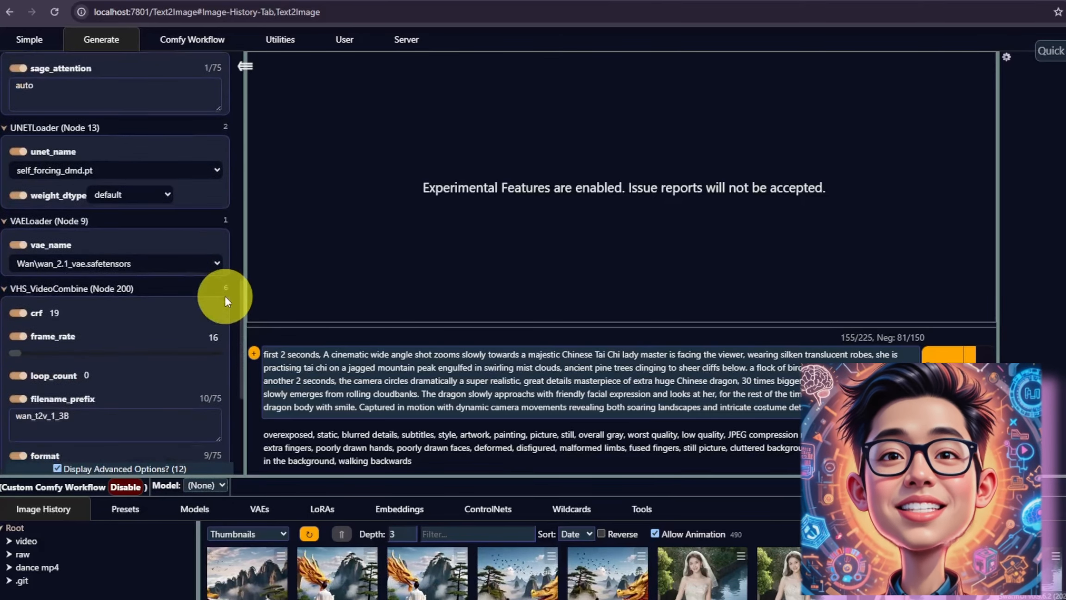
{"action": "scroll", "coordinate": [226, 299], "scroll_direction": "down", "scroll_amount": 6}
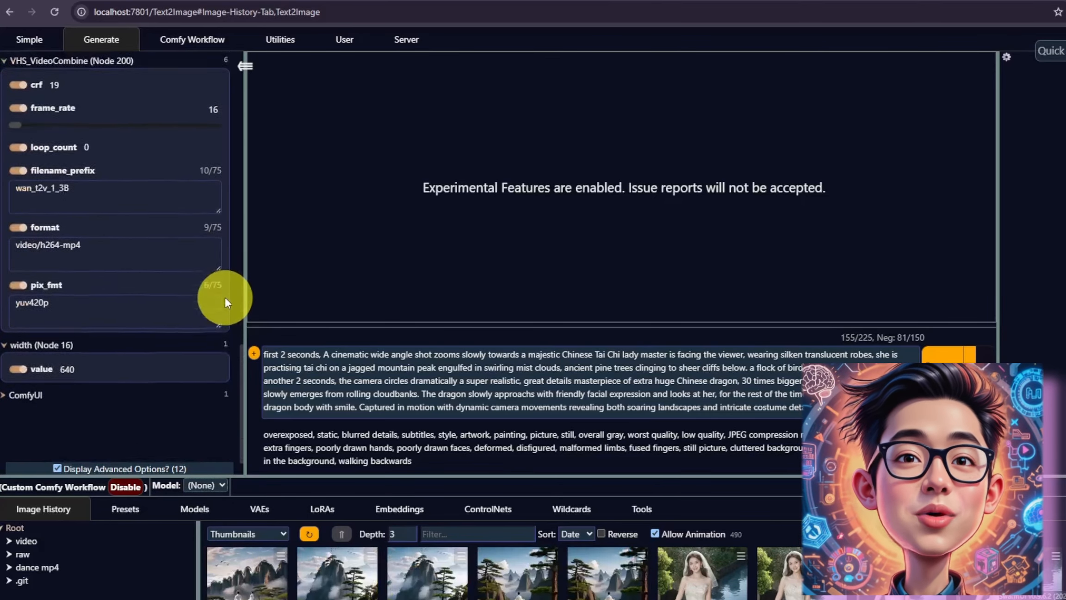
{"action": "scroll", "coordinate": [226, 293], "scroll_direction": "up", "scroll_amount": 20}
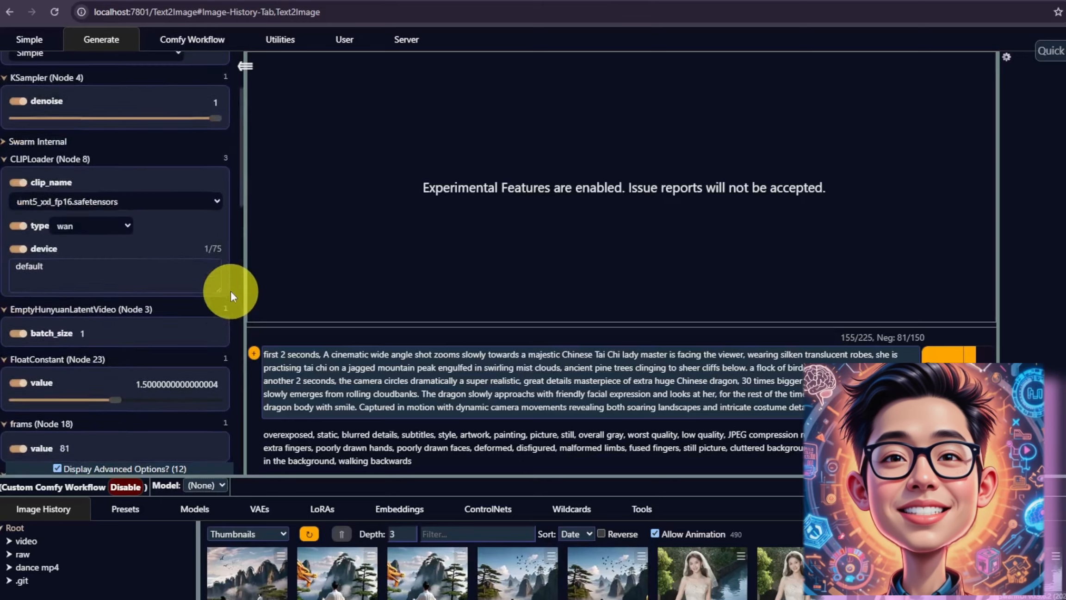
{"action": "scroll", "coordinate": [230, 288], "scroll_direction": "up", "scroll_amount": 1}
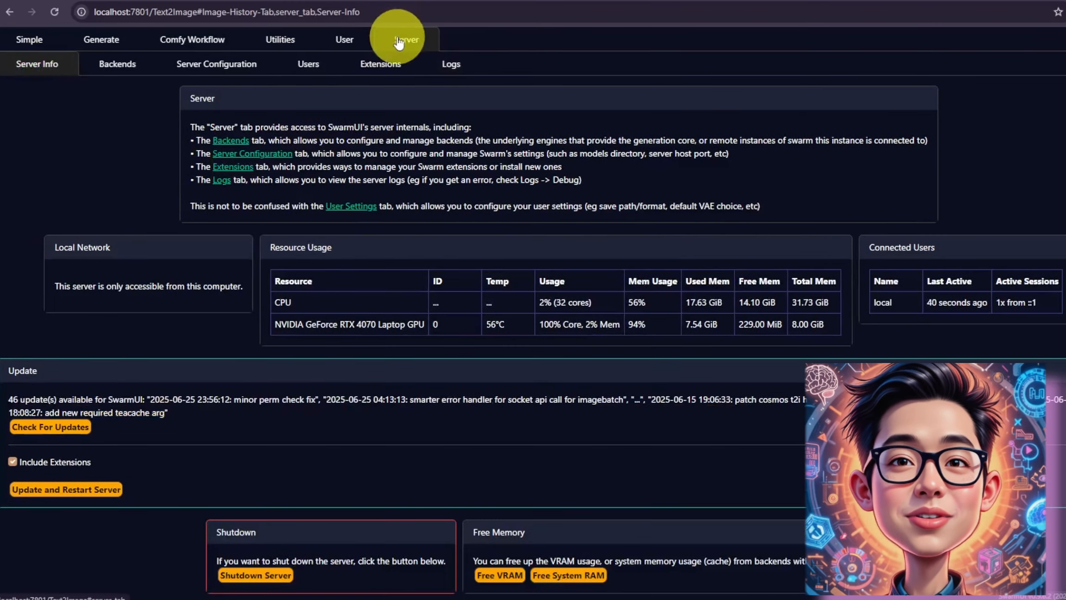
Show the ComfyUI-0 backend log in the server logs
{"action": "left_click", "coordinate": [451, 65]}
{"action": "left_click", "coordinate": [486, 82]}
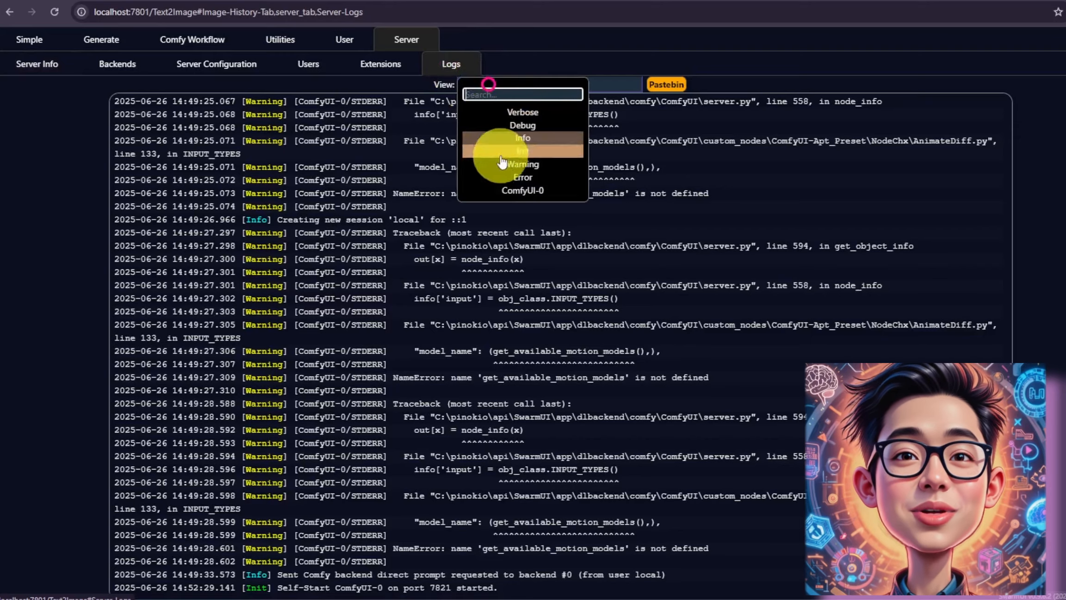
{"action": "left_click", "coordinate": [517, 203]}
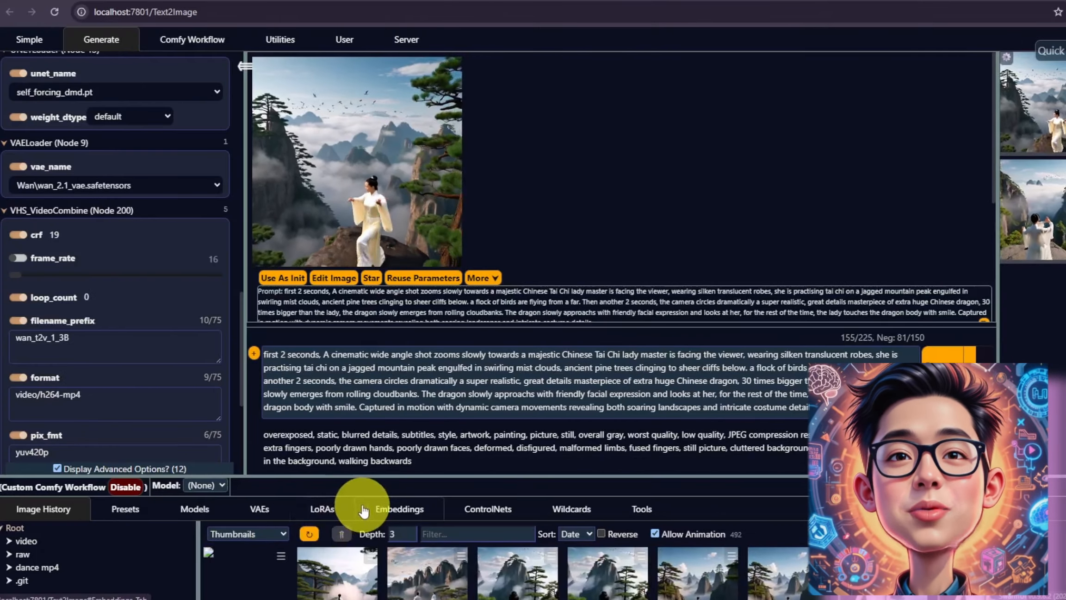
View the newly generated Tai Chi video enlarged and close the view
{"action": "left_click", "coordinate": [381, 214]}
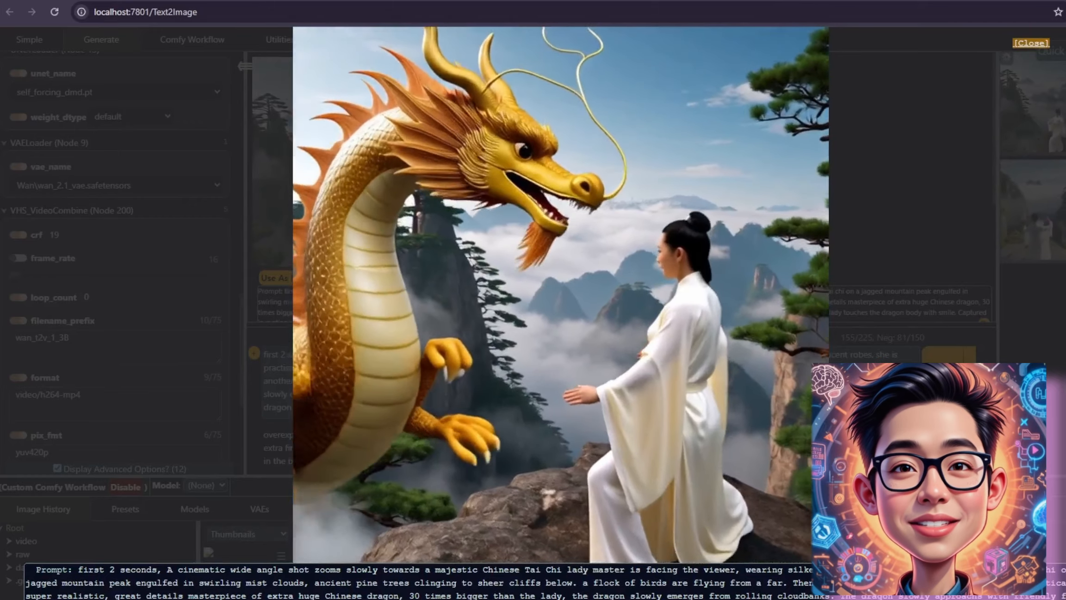
{"action": "key", "text": "Escape"}
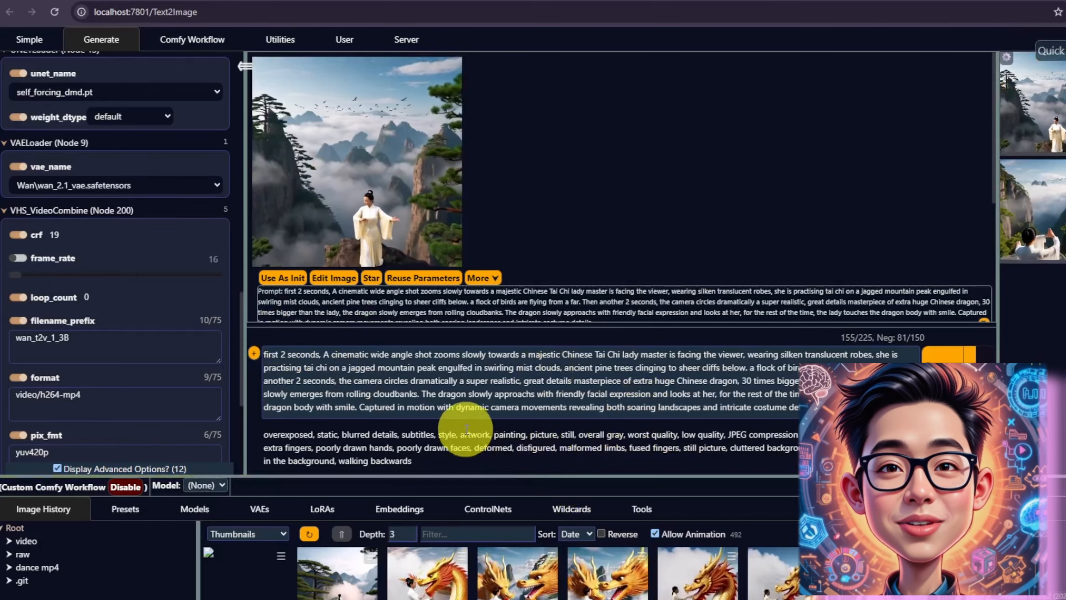
Copy the generated video's raw metadata, paste it into an empty text editor document and read through it
{"action": "left_click", "coordinate": [486, 279]}
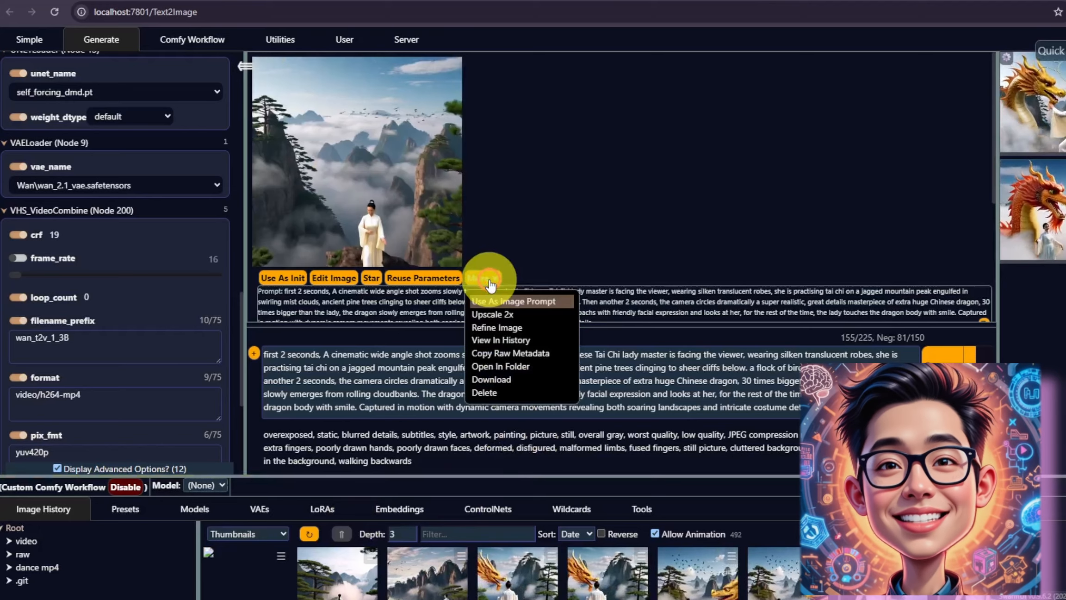
{"action": "left_click", "coordinate": [511, 354]}
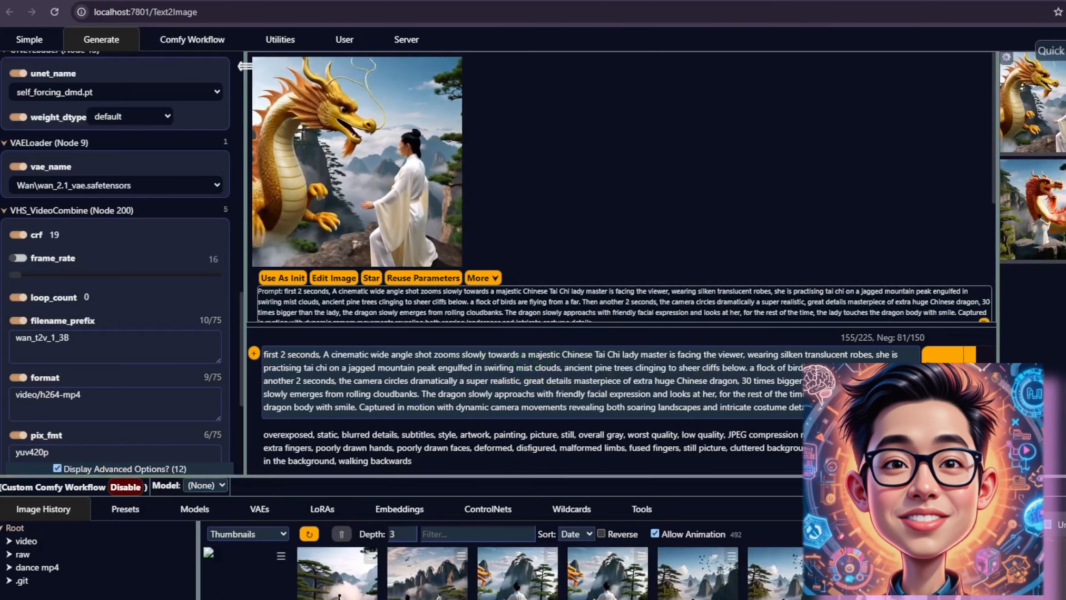
{"action": "key", "text": "alt+Tab"}
{"action": "right_click", "coordinate": [566, 182]}
{"action": "left_click", "coordinate": [597, 272]}
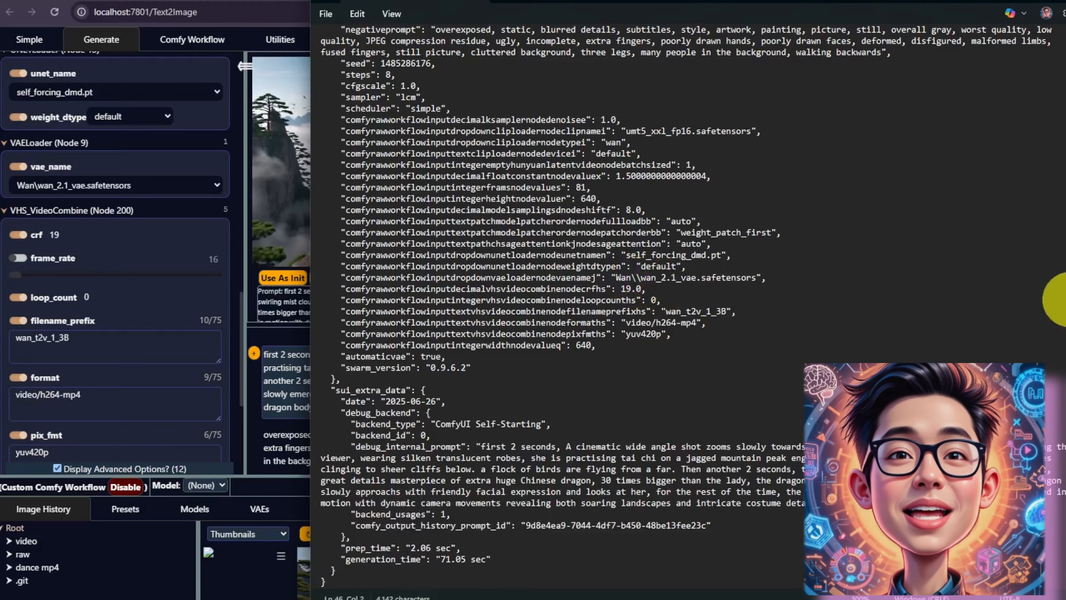
{"action": "scroll", "coordinate": [1055, 300], "scroll_direction": "up", "scroll_amount": 3}
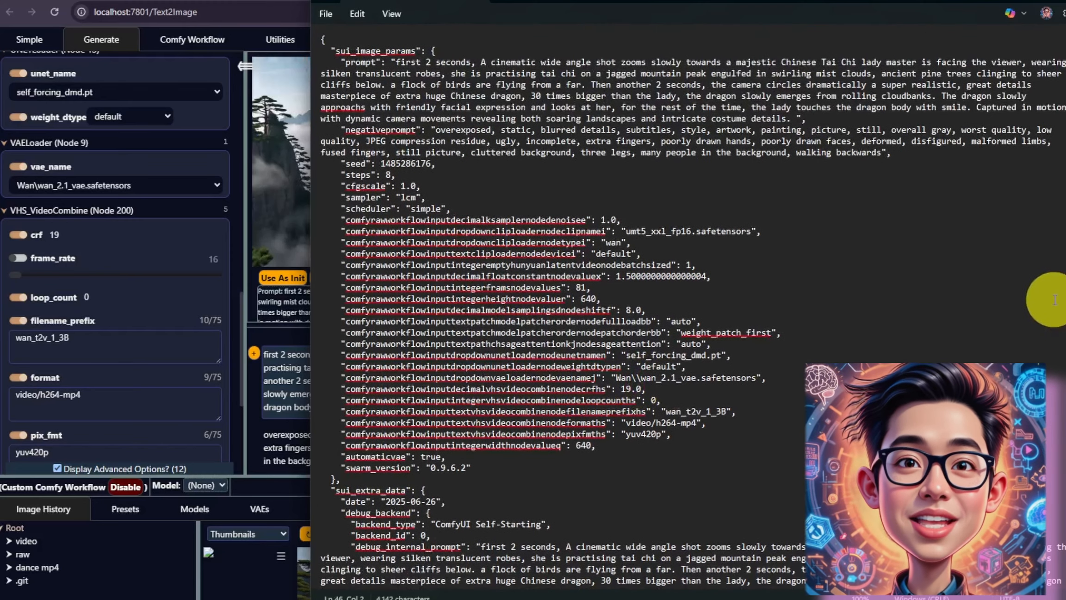
{"action": "scroll", "coordinate": [1055, 300], "scroll_direction": "down", "scroll_amount": 3}
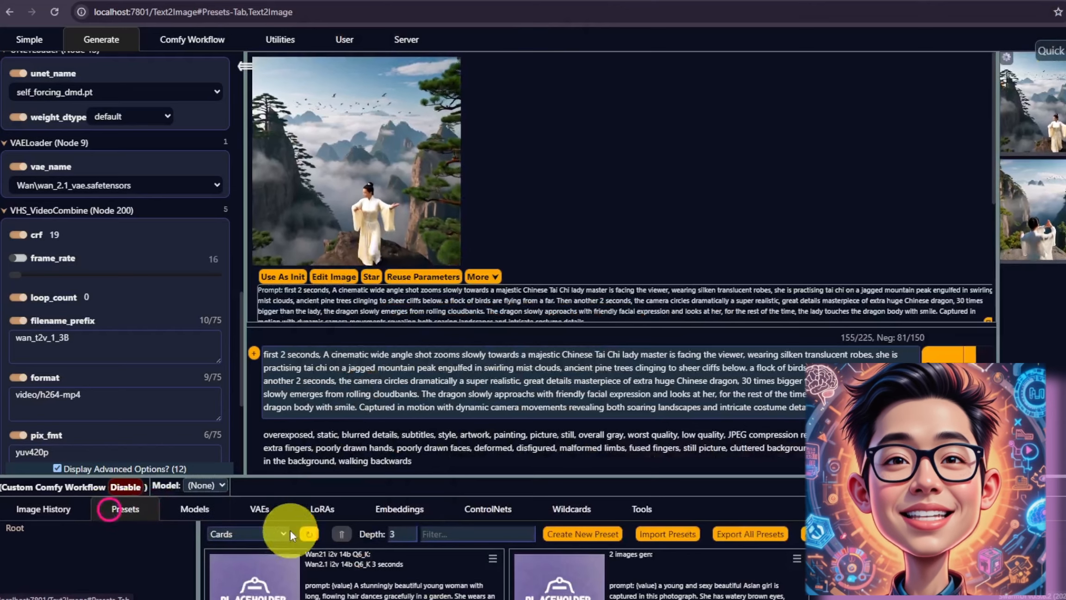
Start a new preset with "wan2.1 1.3b t2v" as both its name and its description
{"action": "left_click", "coordinate": [586, 532]}
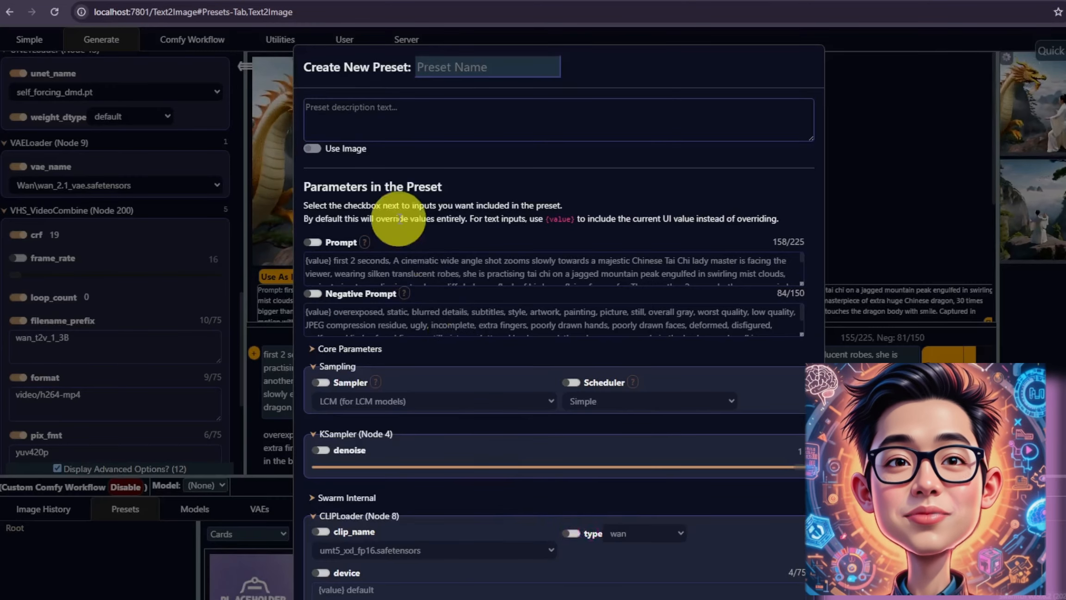
{"action": "left_click", "coordinate": [444, 68]}
{"action": "key", "text": "ctrl+v"}
{"action": "left_click", "coordinate": [445, 109]}
{"action": "key", "text": "ctrl+v"}
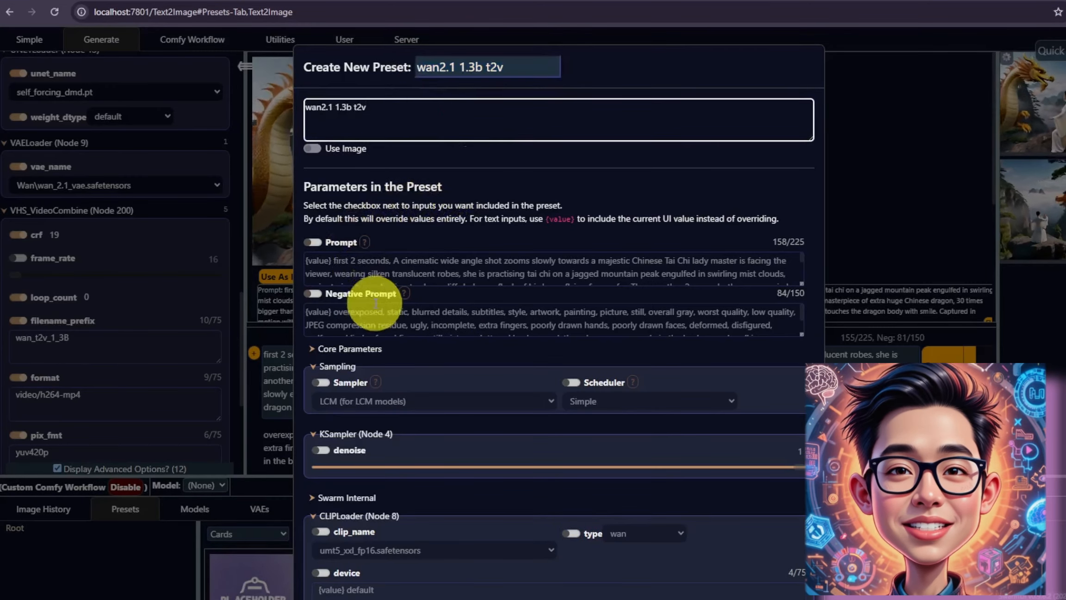
Include the prompt, negative prompt, sampler and scheduler in the new preset
{"action": "left_click", "coordinate": [312, 242]}
{"action": "left_click", "coordinate": [313, 294]}
{"action": "scroll", "coordinate": [376, 403], "scroll_direction": "down", "scroll_amount": 2}
{"action": "left_click", "coordinate": [326, 323]}
{"action": "left_click", "coordinate": [572, 320]}
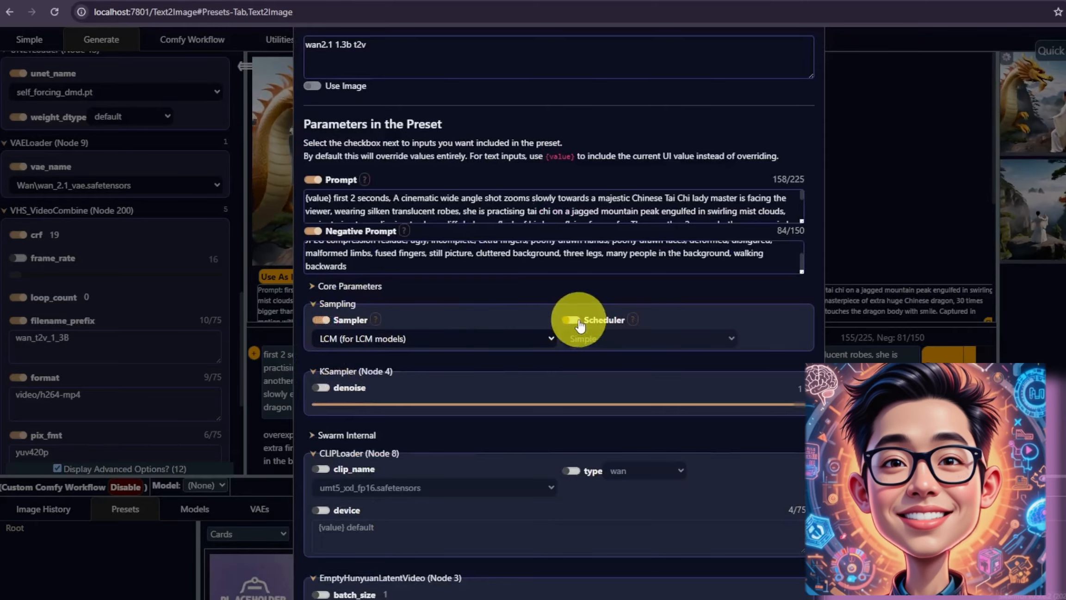
Include the KSampler denoise, the CLIPLoader clip name, type and device, and the latent video batch size in the preset
{"action": "scroll", "coordinate": [400, 398], "scroll_direction": "down", "scroll_amount": 4}
{"action": "left_click", "coordinate": [323, 262]}
{"action": "left_click", "coordinate": [321, 345]}
{"action": "left_click", "coordinate": [572, 347]}
{"action": "left_click", "coordinate": [329, 385]}
{"action": "scroll", "coordinate": [416, 386], "scroll_direction": "down", "scroll_amount": 1}
{"action": "scroll", "coordinate": [427, 386], "scroll_direction": "down", "scroll_amount": 3}
{"action": "left_click", "coordinate": [328, 283]}
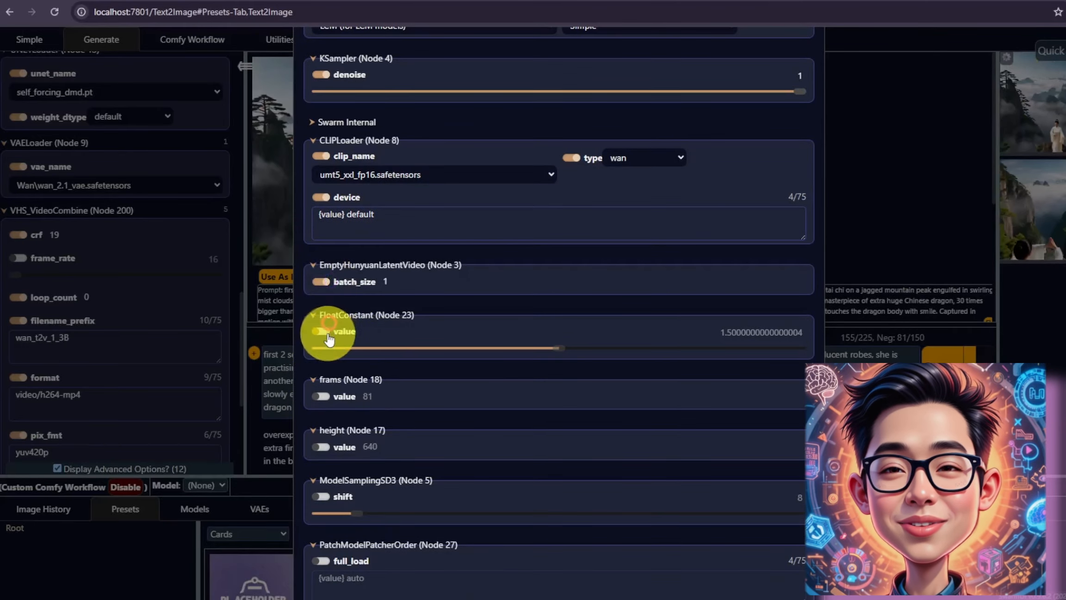
Include the FloatConstant, frams, height, ModelSamplingSD3 shift, PatchModelPatcherOrder and sage_attention values in the preset
{"action": "left_click", "coordinate": [328, 333]}
{"action": "left_click", "coordinate": [327, 396]}
{"action": "left_click", "coordinate": [327, 446]}
{"action": "scroll", "coordinate": [347, 467], "scroll_direction": "down", "scroll_amount": 5}
{"action": "left_click", "coordinate": [326, 185]}
{"action": "left_click", "coordinate": [326, 250]}
Include the UNETLoader model name and weight_dtype and the VAELoader vae_name in the preset
{"action": "left_click", "coordinate": [329, 473]}
{"action": "left_click", "coordinate": [572, 474]}
{"action": "scroll", "coordinate": [509, 471], "scroll_direction": "down", "scroll_amount": 2}
{"action": "left_click", "coordinate": [324, 417]}
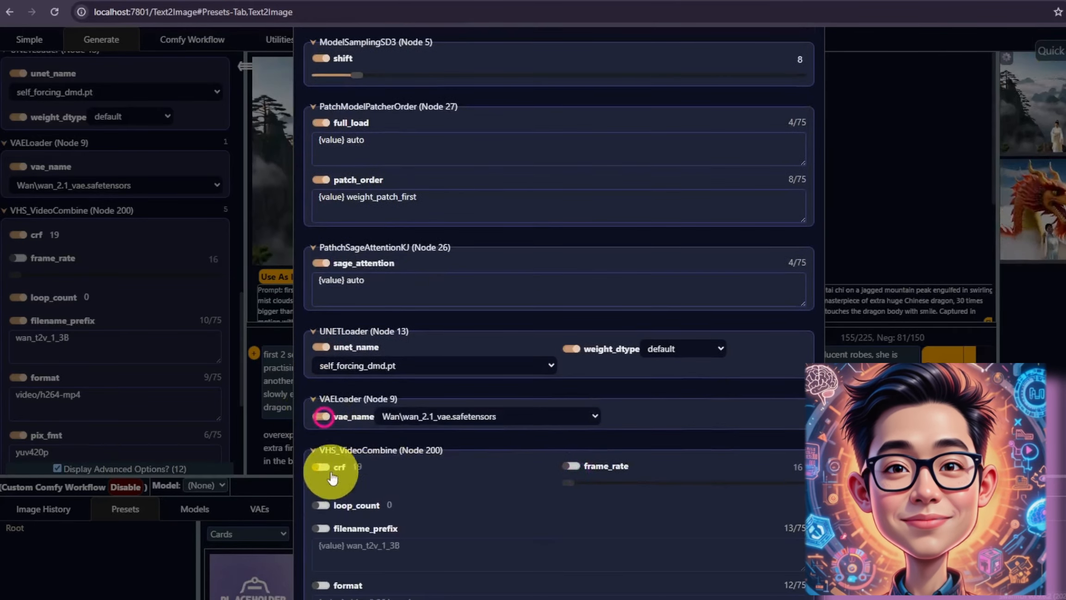
Include the VHS_VideoCombine crf, frame_rate, loop_count and filename_prefix in the preset
{"action": "left_click", "coordinate": [327, 468]}
{"action": "left_click", "coordinate": [572, 466]}
{"action": "left_click", "coordinate": [327, 505]}
{"action": "left_click", "coordinate": [328, 528]}
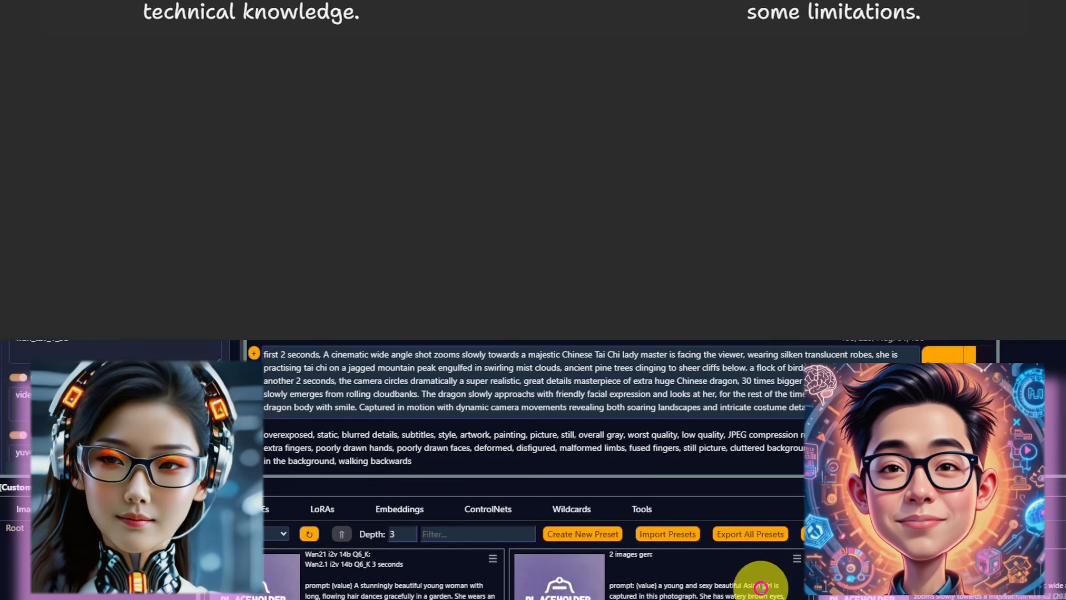